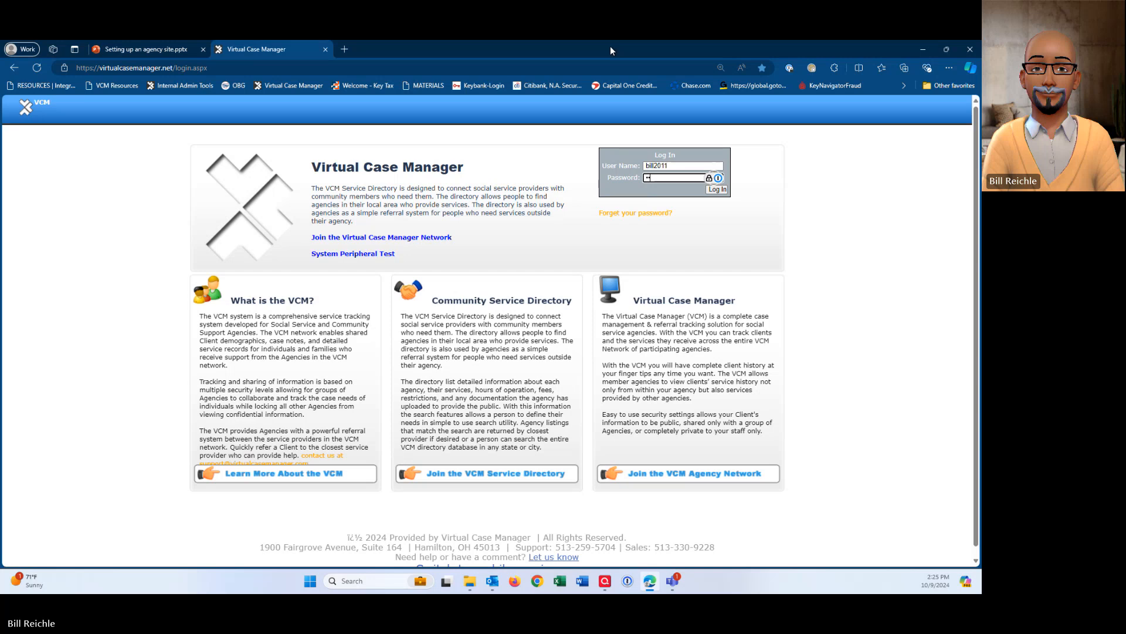
# Enter the account password and log in to Virtual Case Manager
pyautogui.write('••')
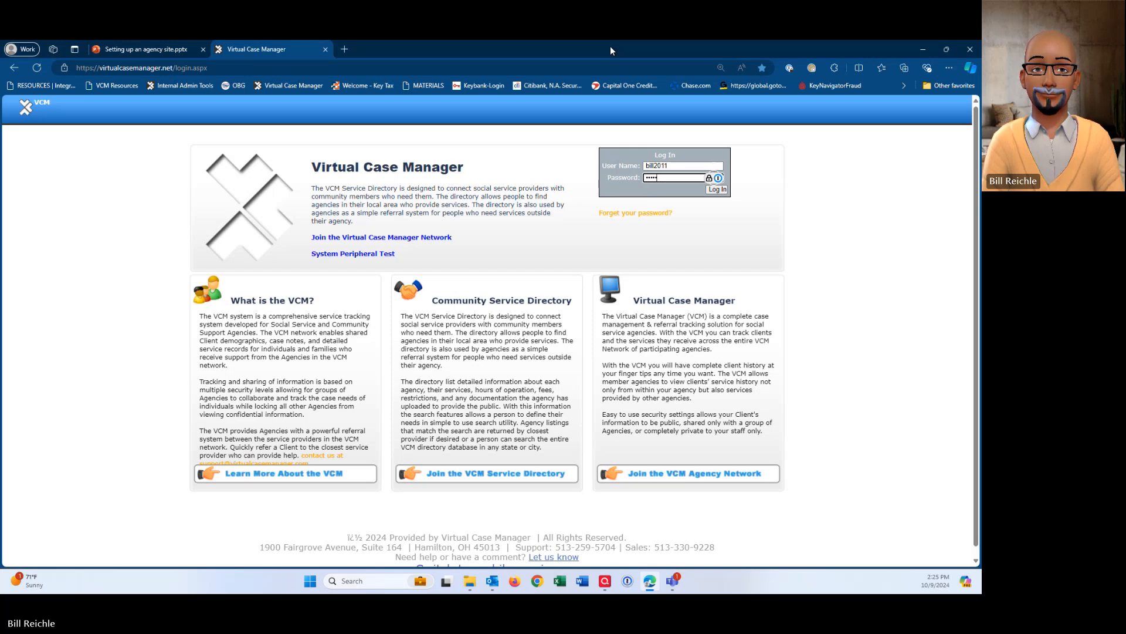
pyautogui.write('•••')
pyautogui.press('Return')
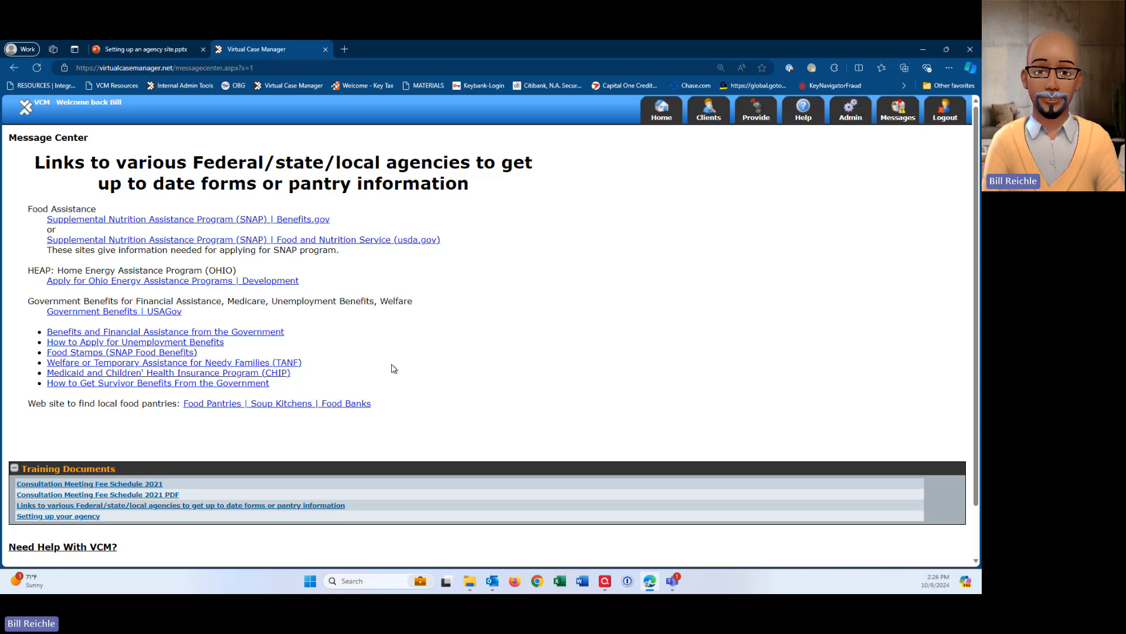
# Look over the Message Center and the administration tools and reports, and open the agency's Program Sources
pyautogui.scroll(-1, 393, 368)
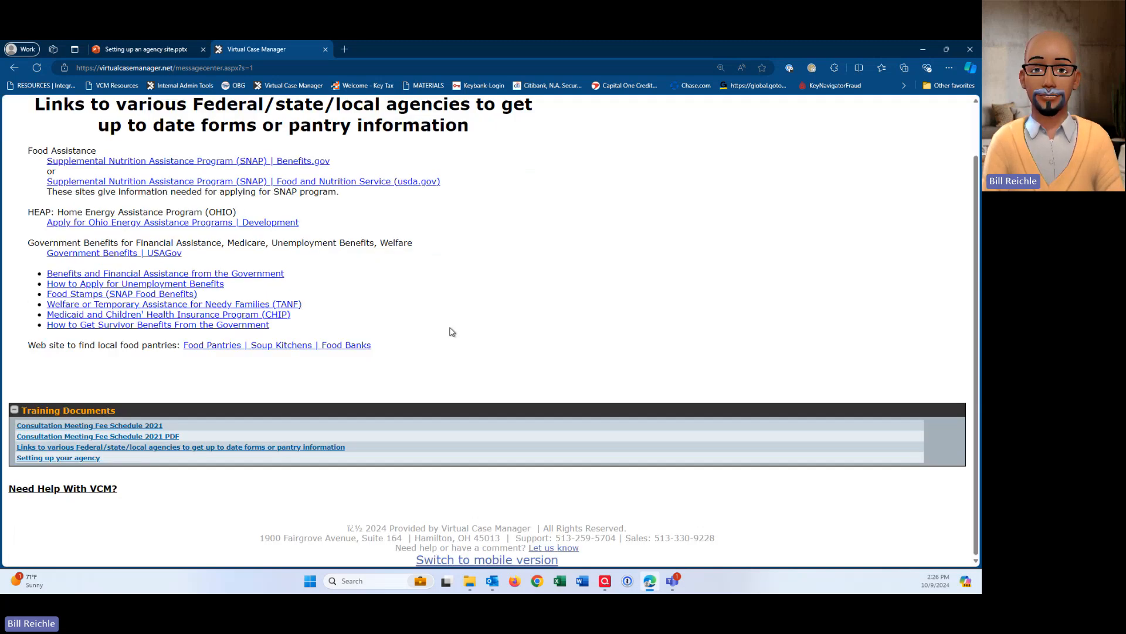
pyautogui.scroll(1, 692, 169)
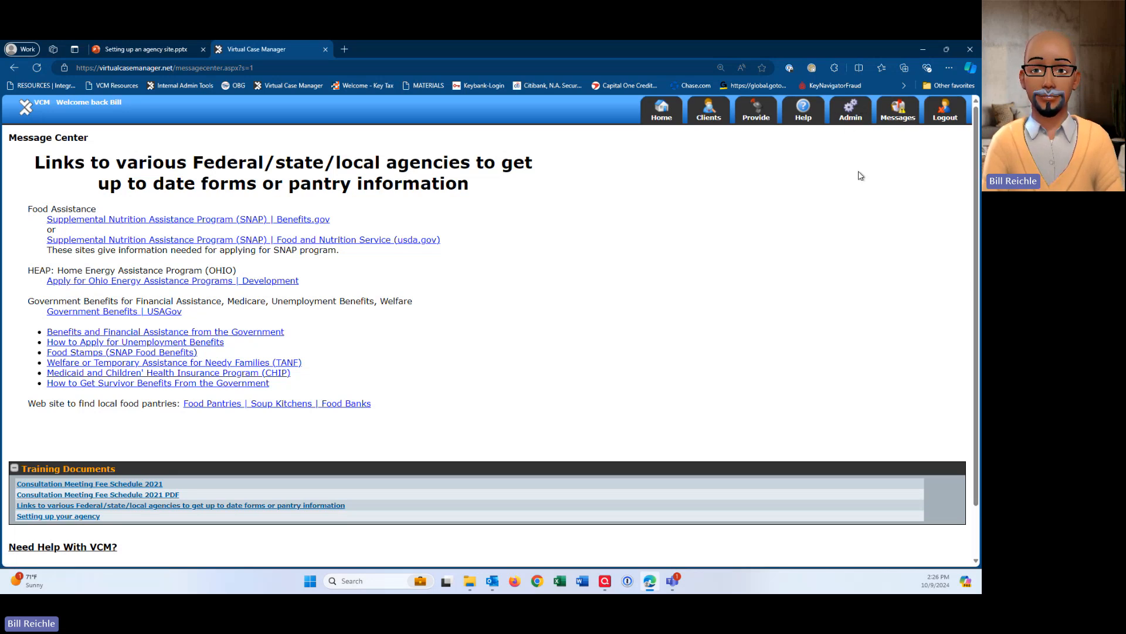
pyautogui.click(847, 118)
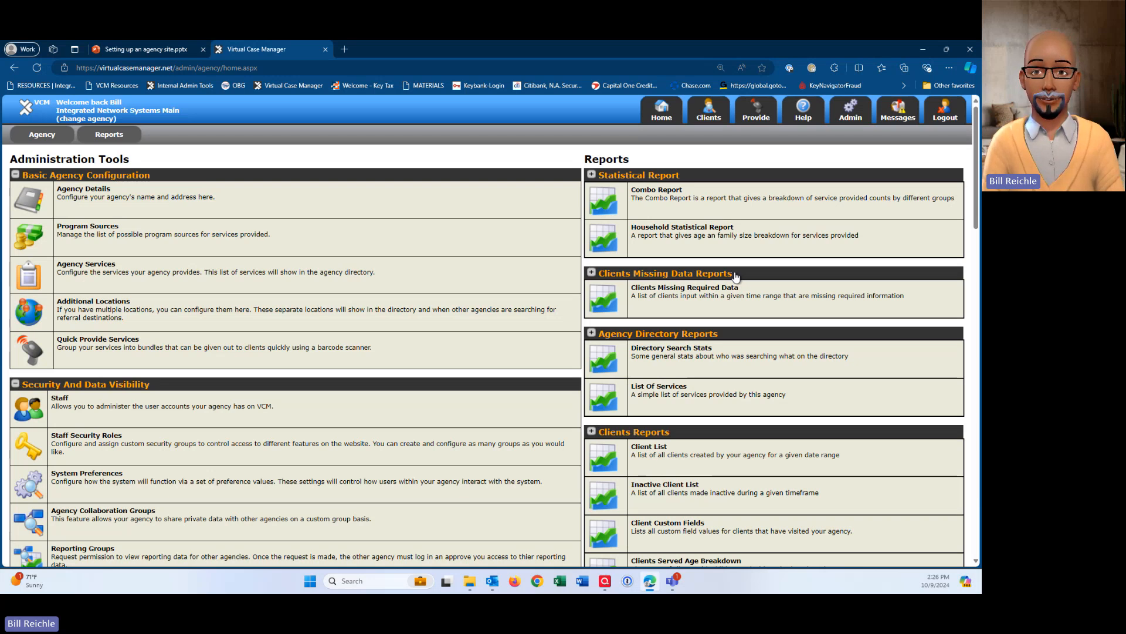
pyautogui.scroll(-20, 736, 276)
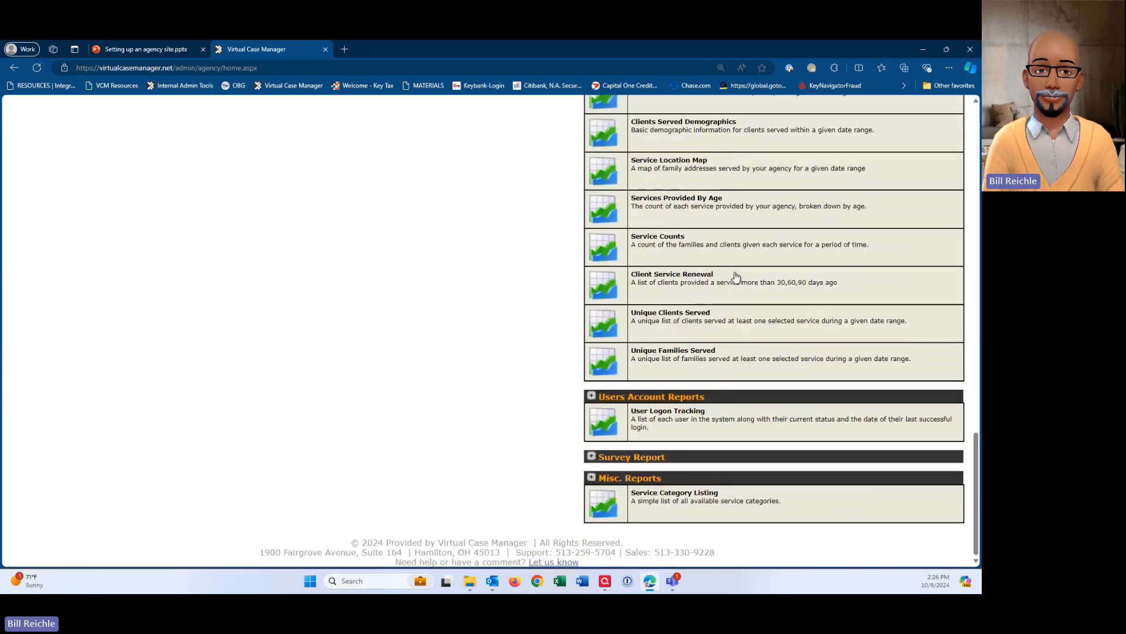
pyautogui.scroll(12, 736, 276)
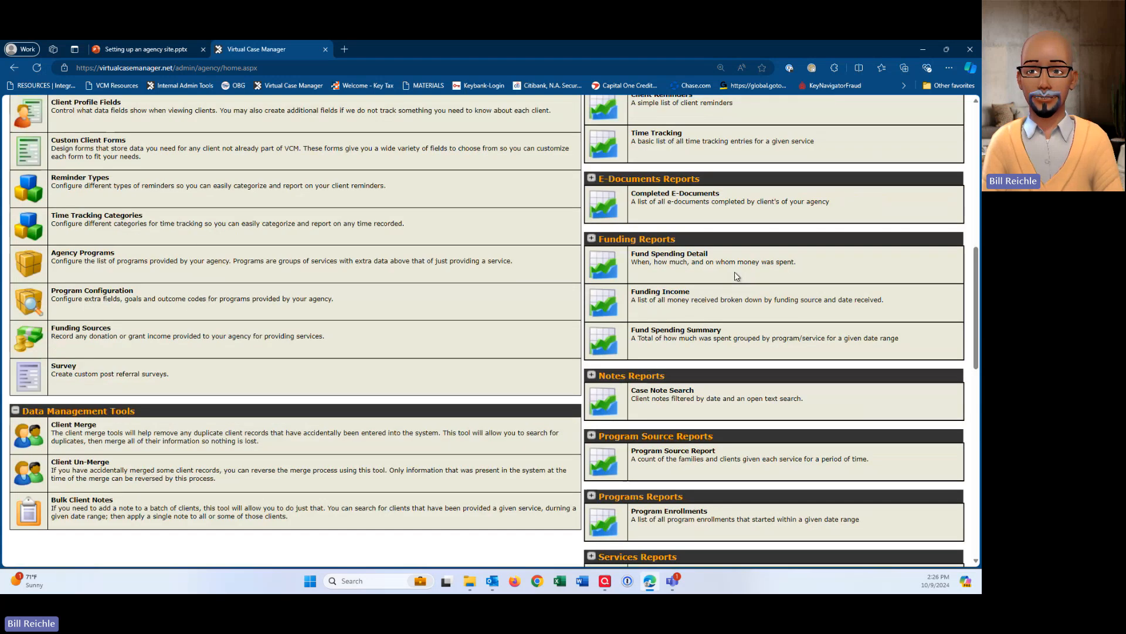
pyautogui.scroll(5, 736, 276)
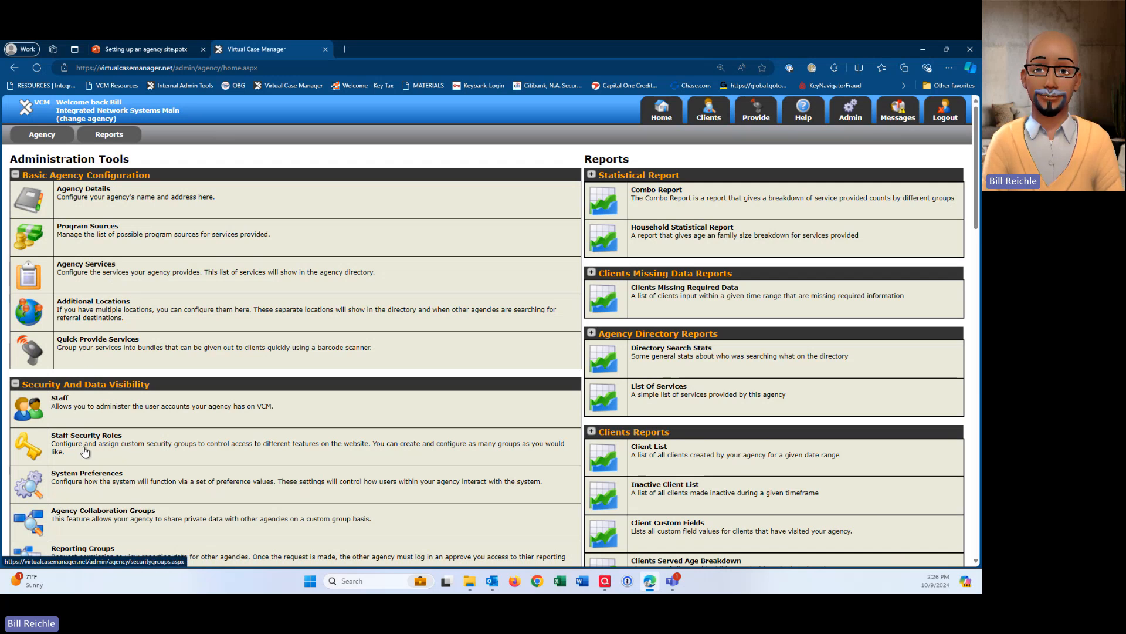
pyautogui.click(74, 234)
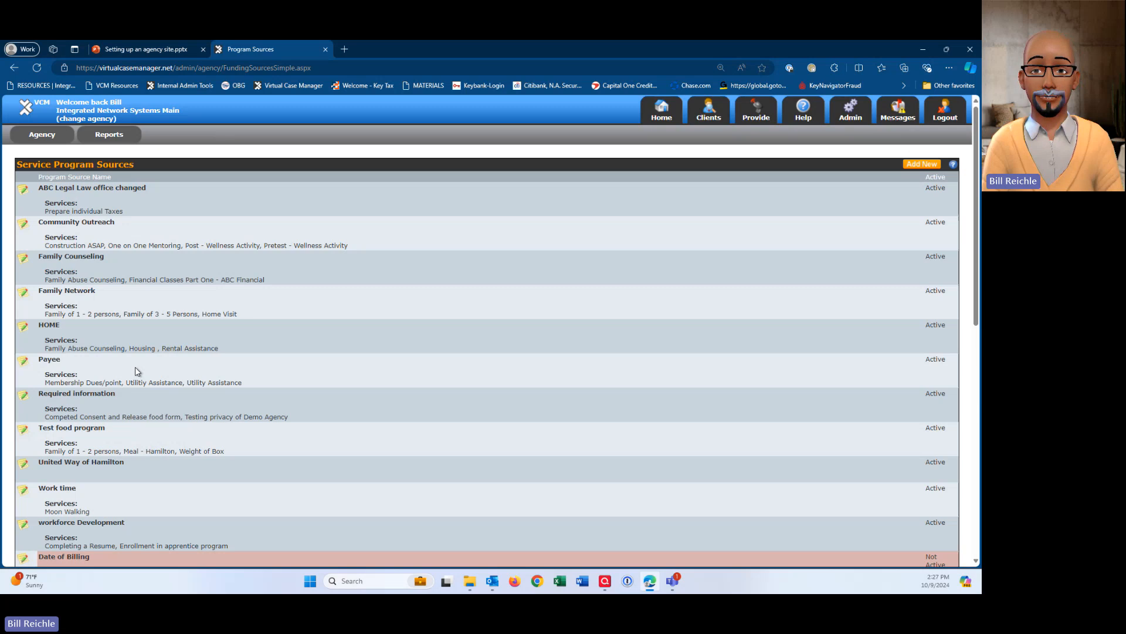
# Switch to the "Setting up an agency site" presentation to view slide 24 on Program Sources, and return to the Program Sources list
pyautogui.click(159, 49)
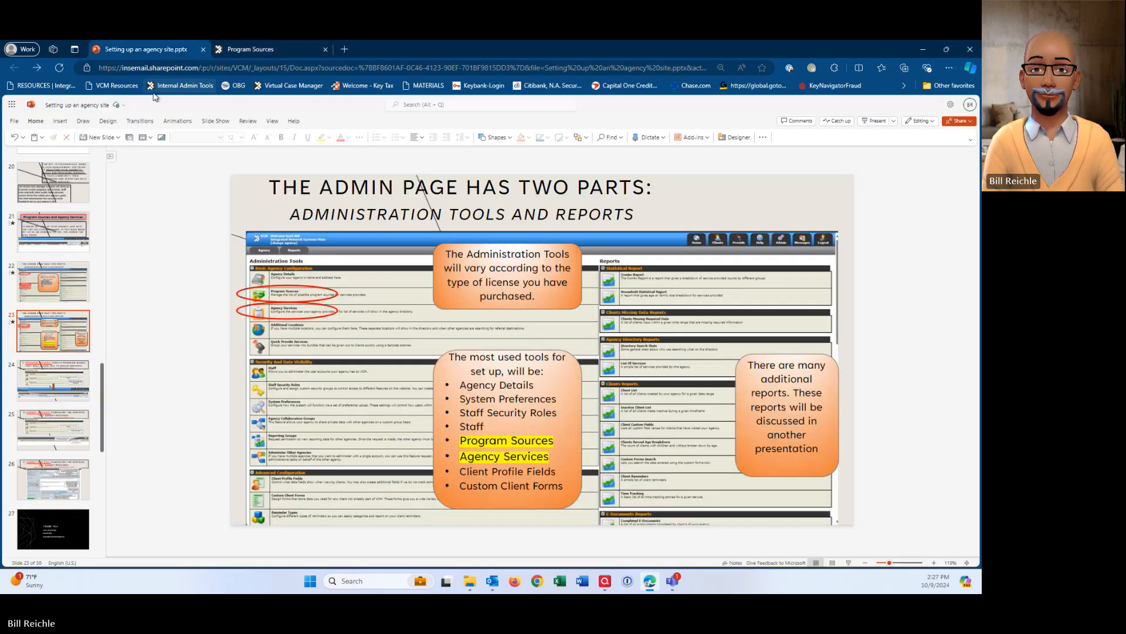
pyautogui.click(56, 380)
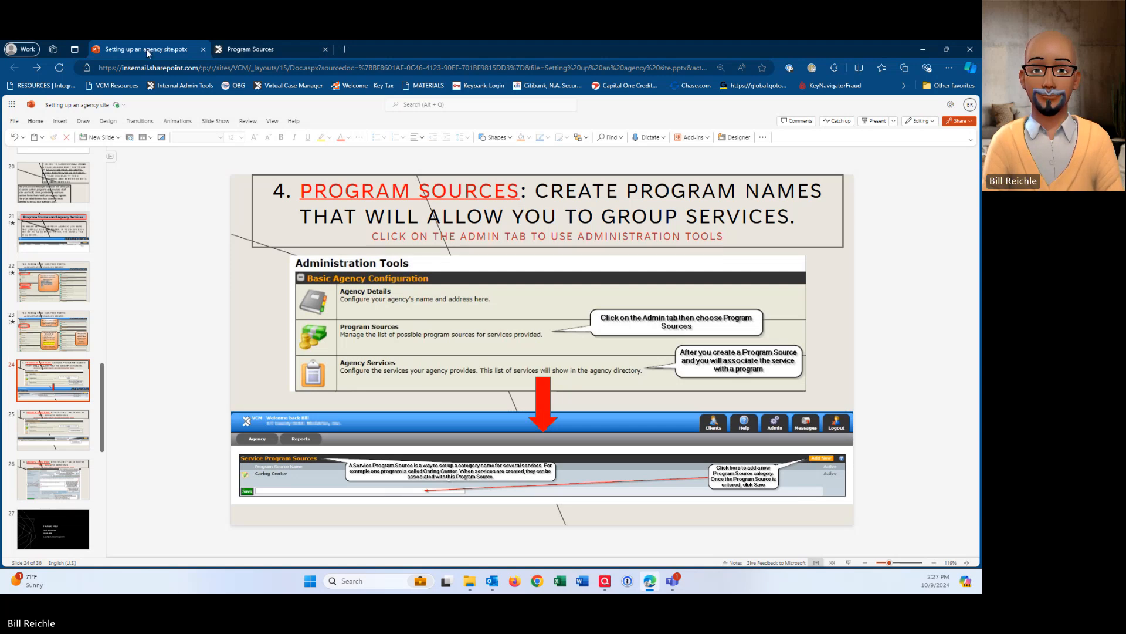
pyautogui.click(245, 49)
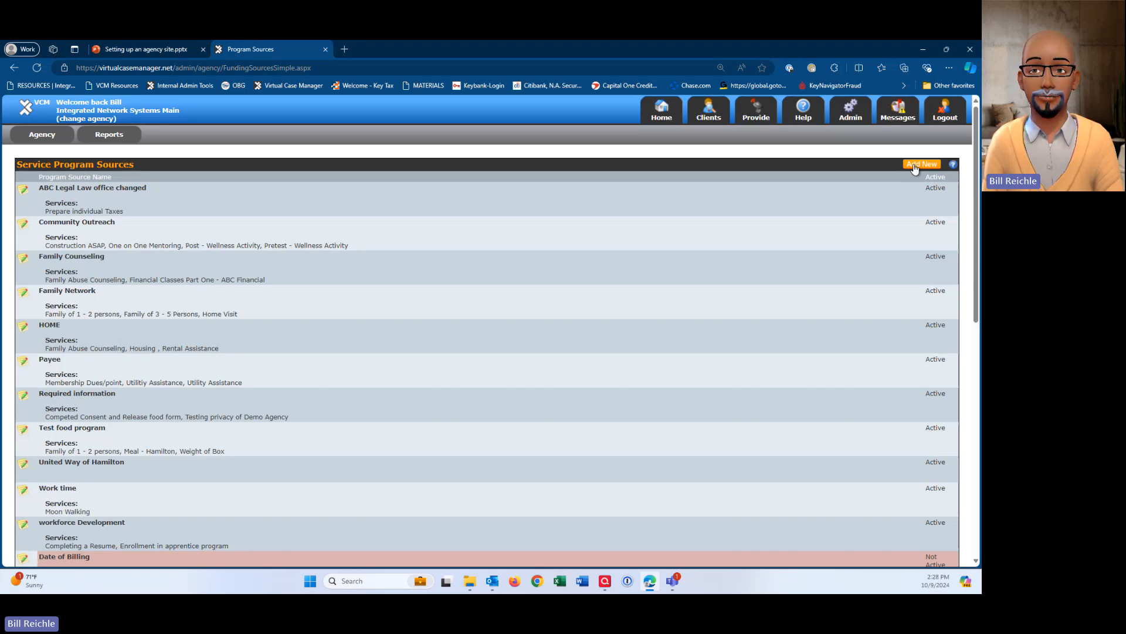
# Add and save a new program source named "Food Pantry" in the Service Program Sources list
pyautogui.scroll(-5, 713, 296)
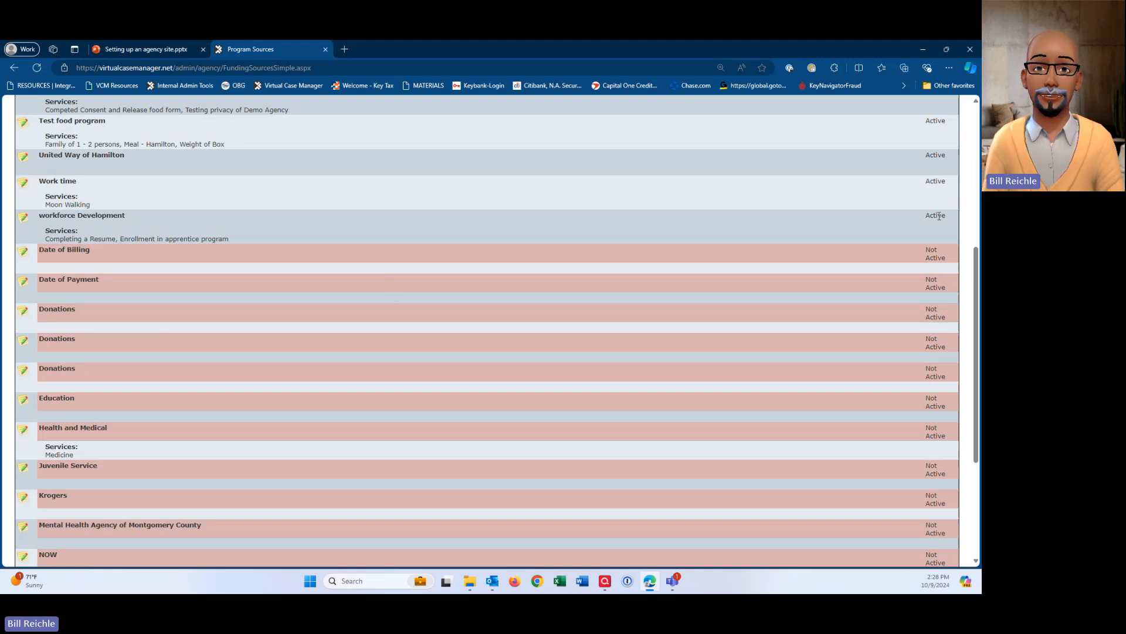
pyautogui.scroll(3, 698, 189)
pyautogui.scroll(2, 698, 189)
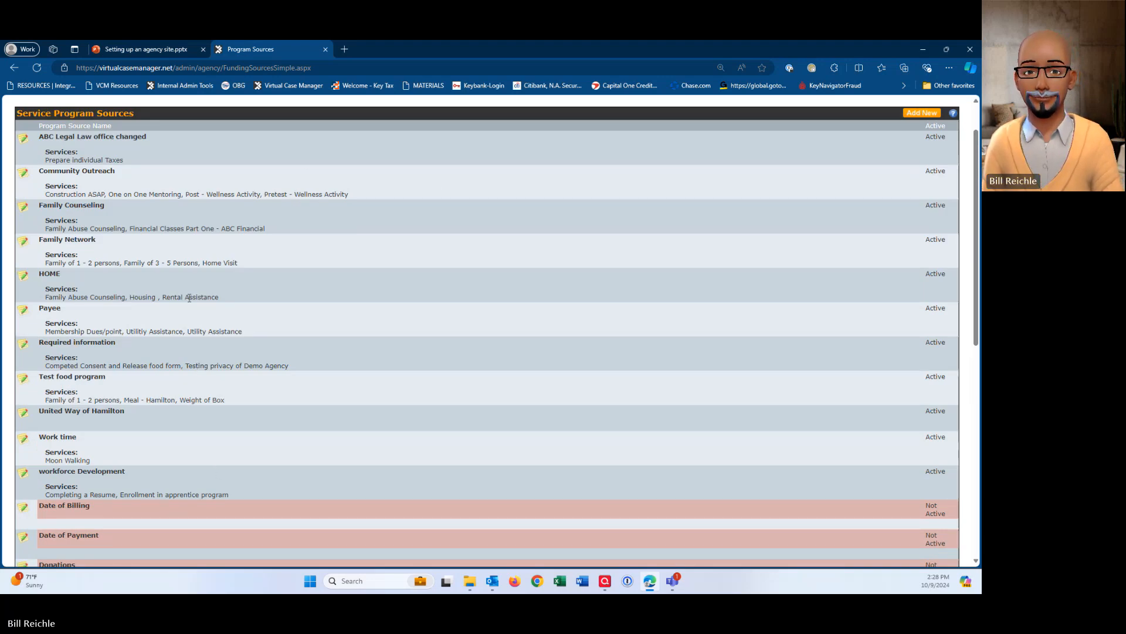
pyautogui.scroll(-8, 170, 329)
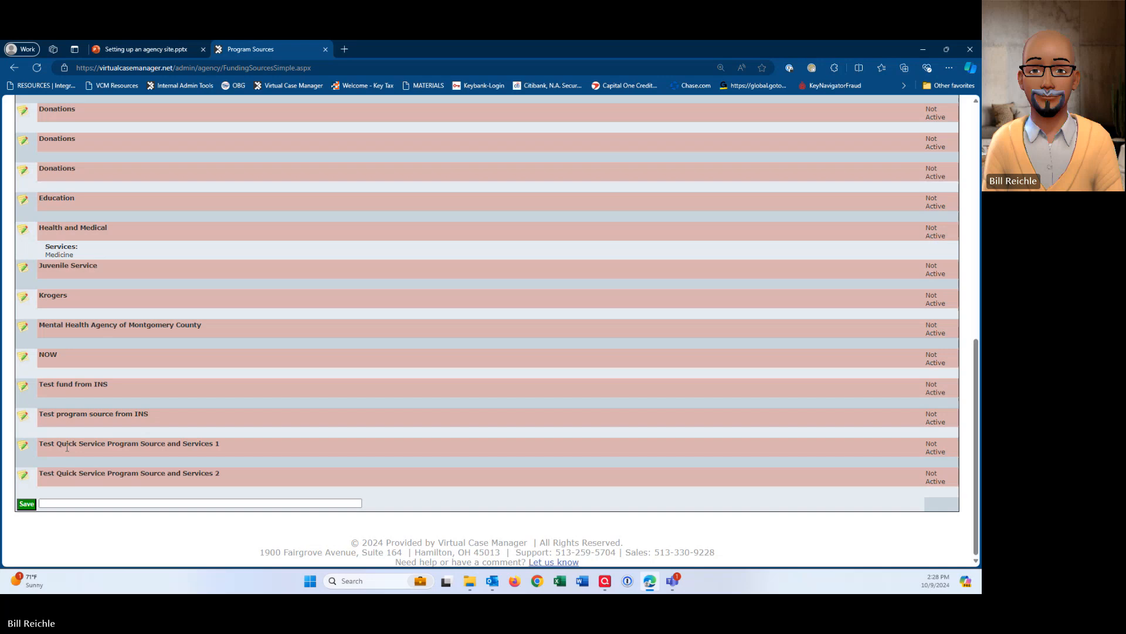
pyautogui.click(56, 504)
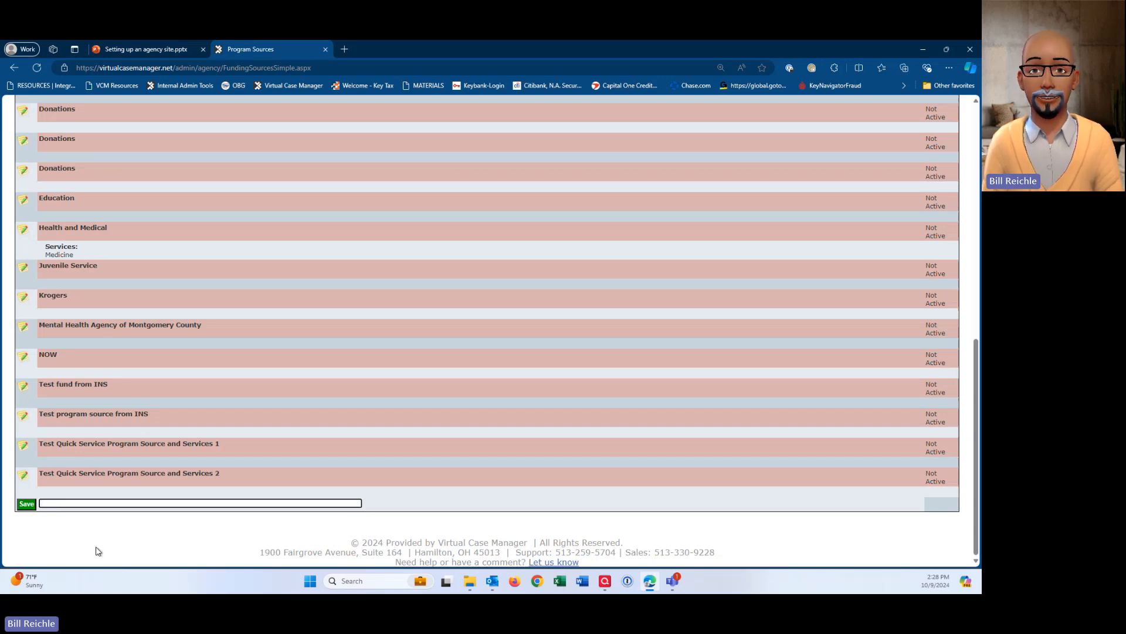
pyautogui.write('F')
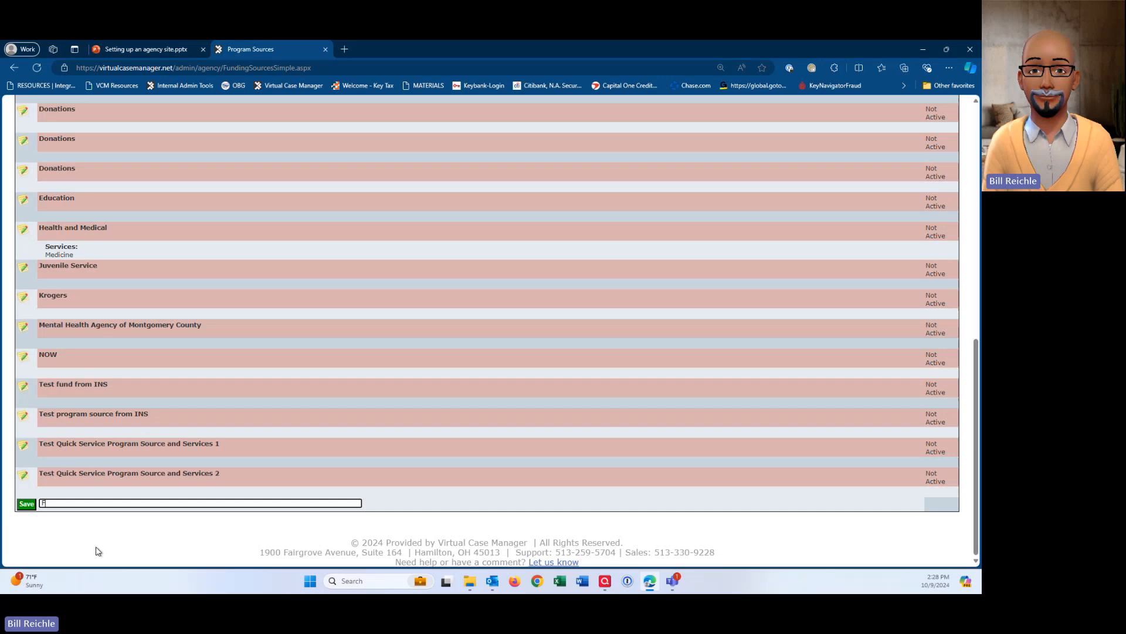
pyautogui.write('ood Pan')
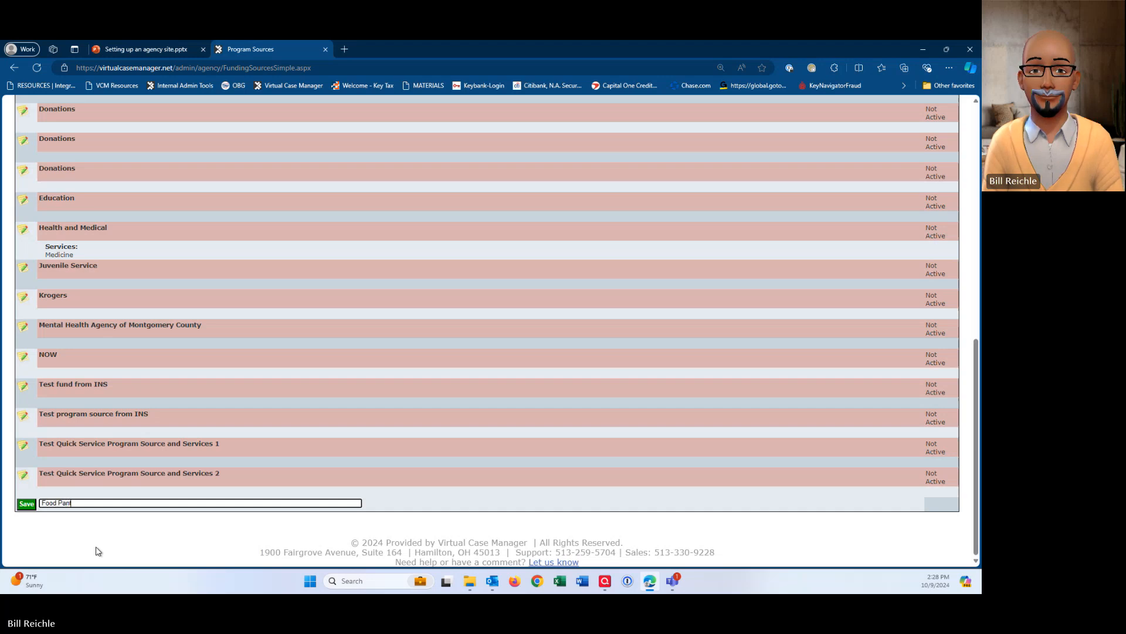
pyautogui.write('try')
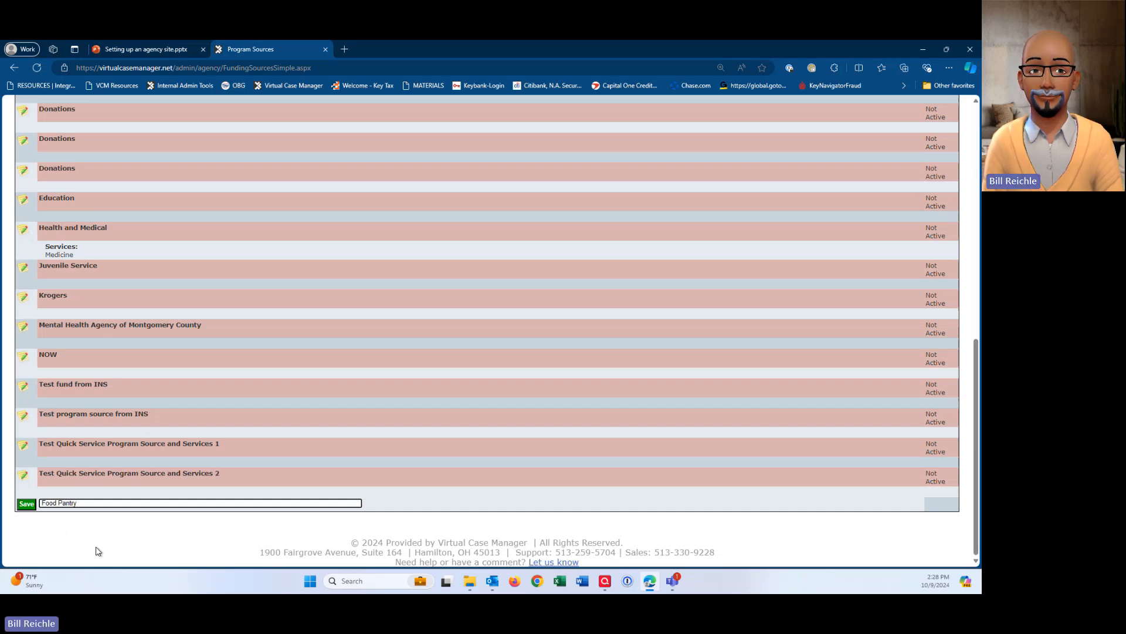
pyautogui.click(26, 504)
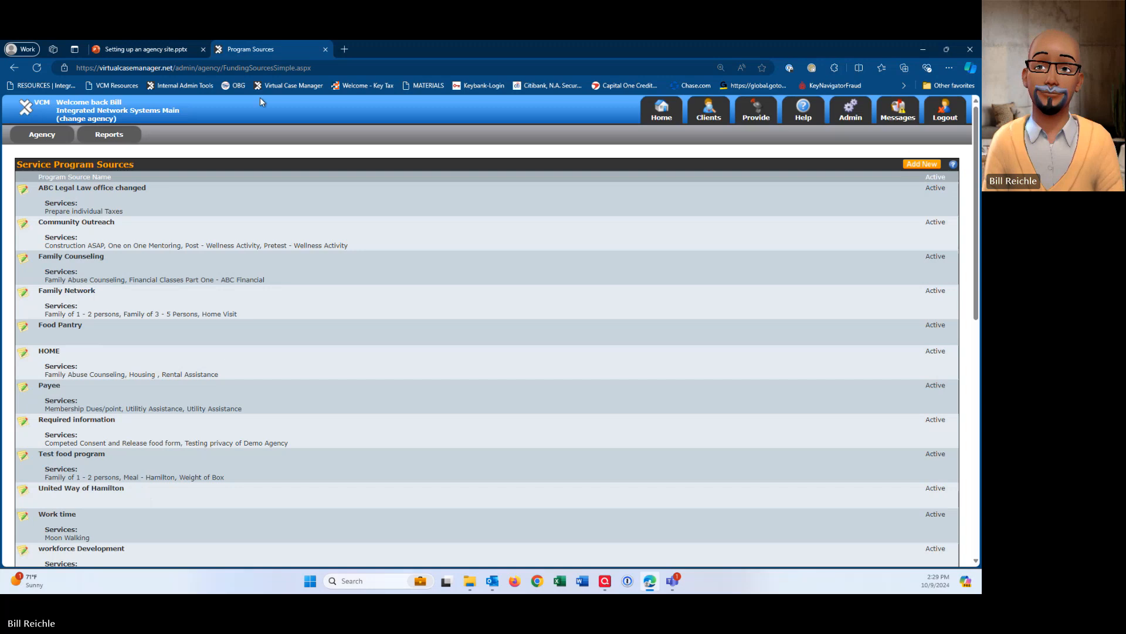
# Switch back to the agency setup presentation
pyautogui.click(164, 50)
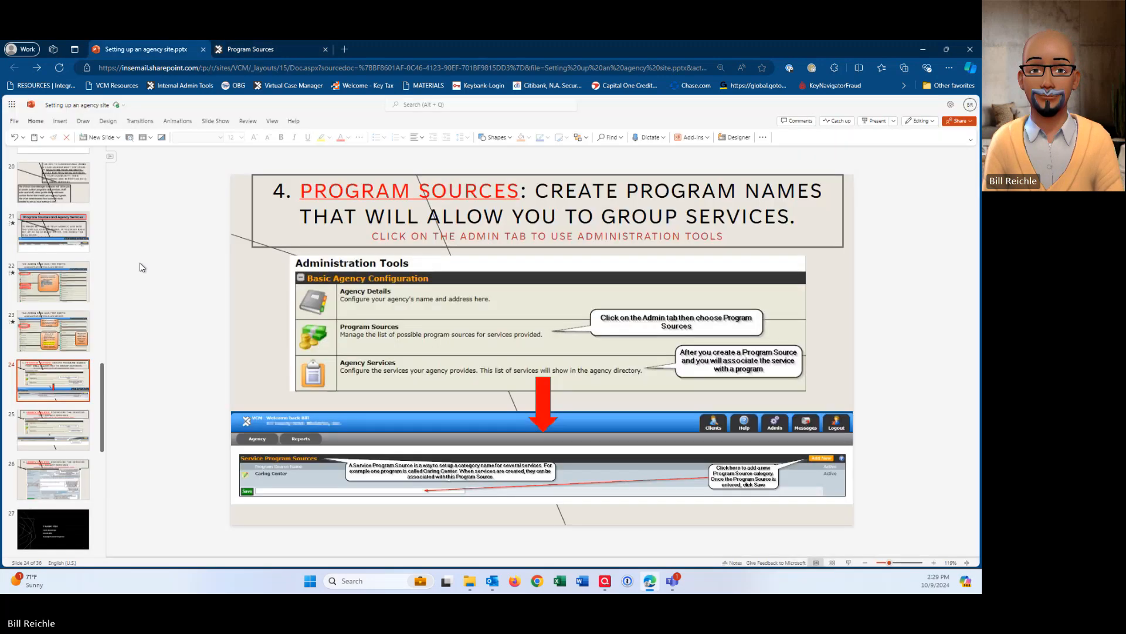
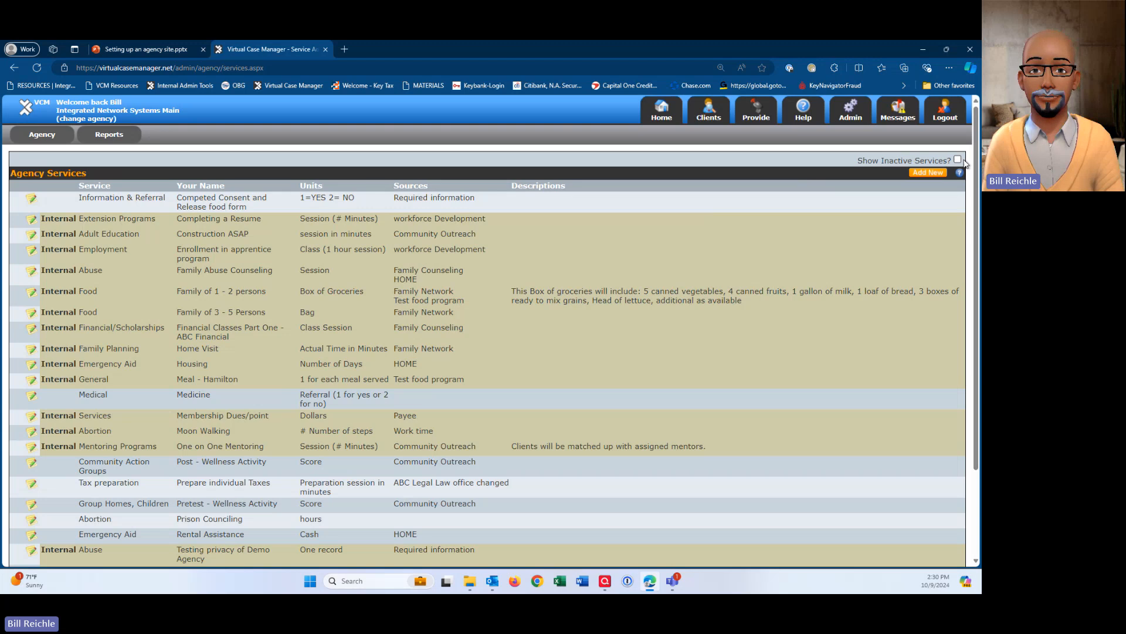
# Show the inactive services in the Agency Services list and review them
pyautogui.click(959, 161)
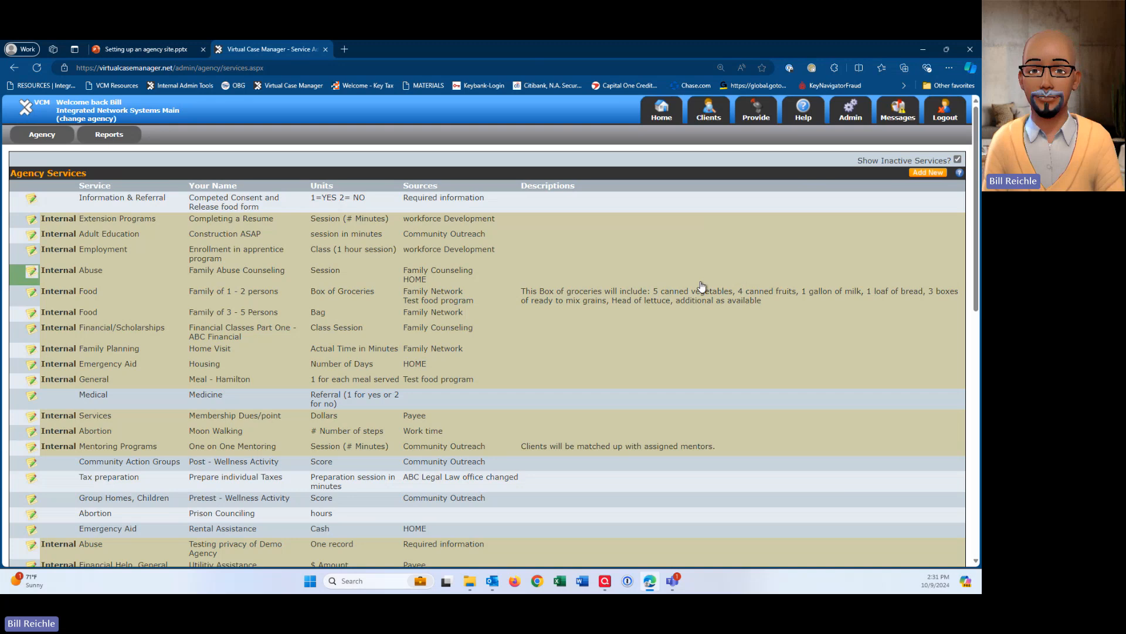
pyautogui.scroll(-5, 821, 267)
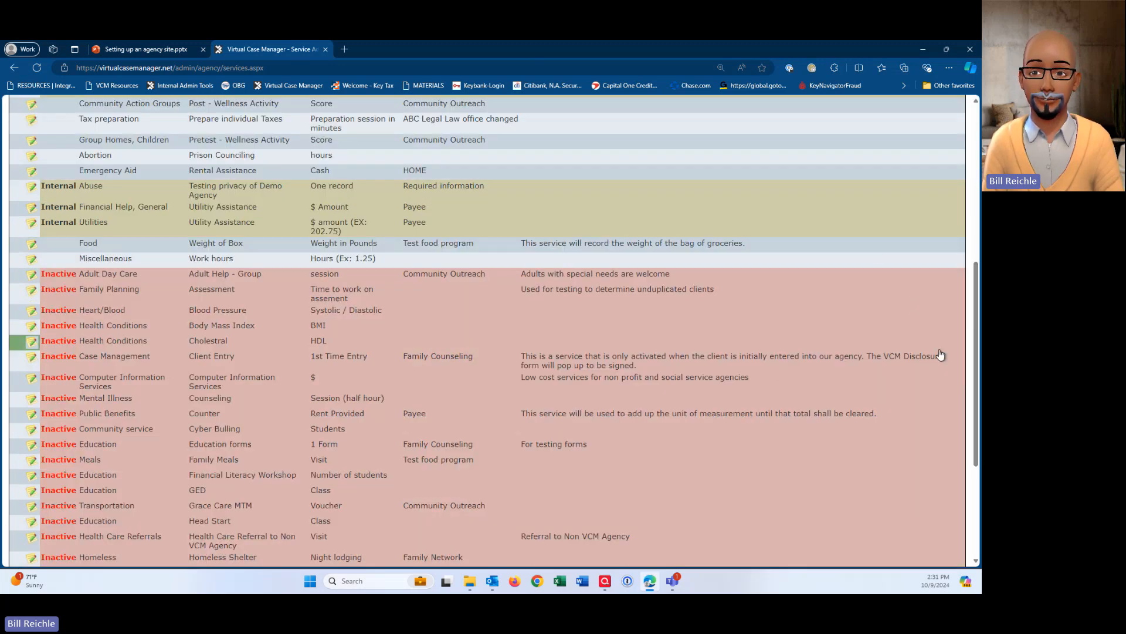
pyautogui.scroll(-3, 870, 434)
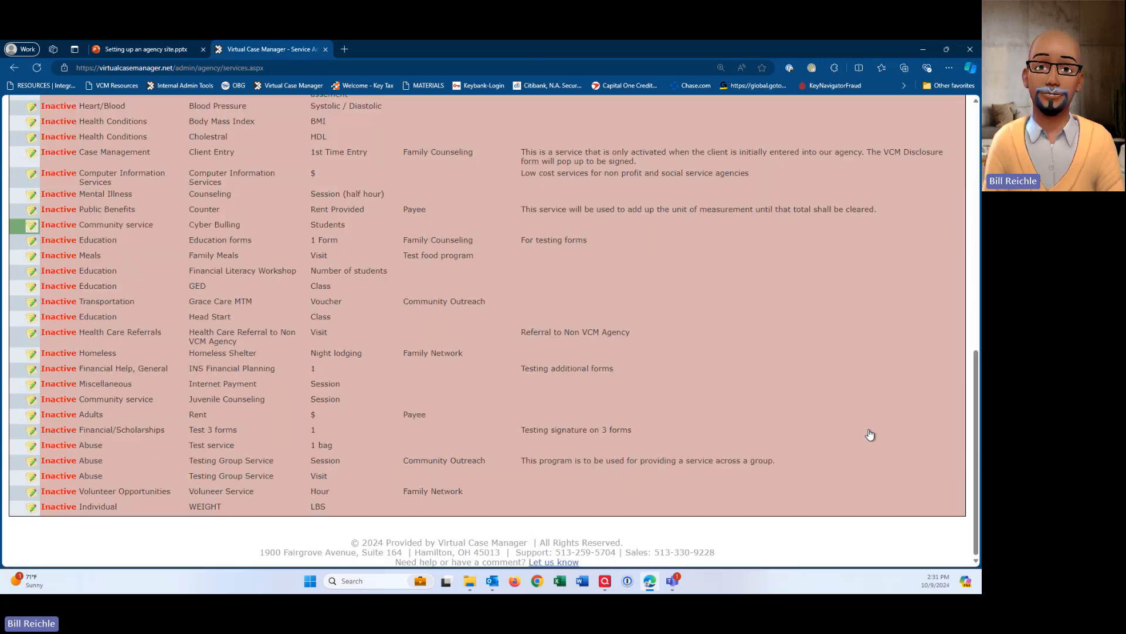
pyautogui.scroll(5, 870, 434)
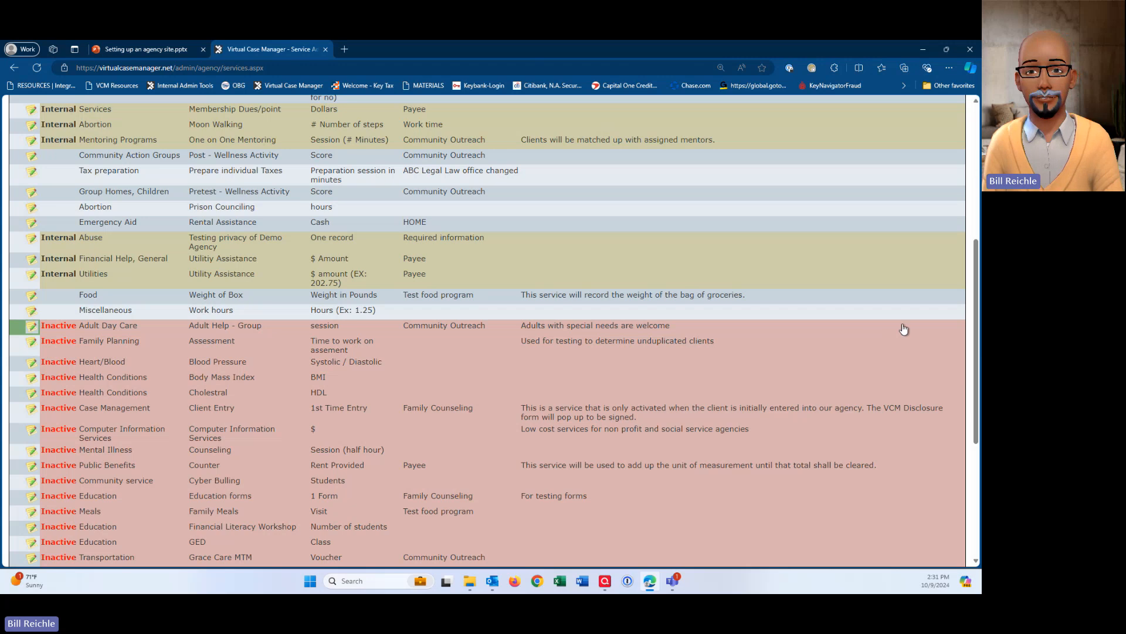
# Open the inactive "Adult Help - Group" service to review its details and reactivation option, and return to the Agency Services list
pyautogui.click(32, 327)
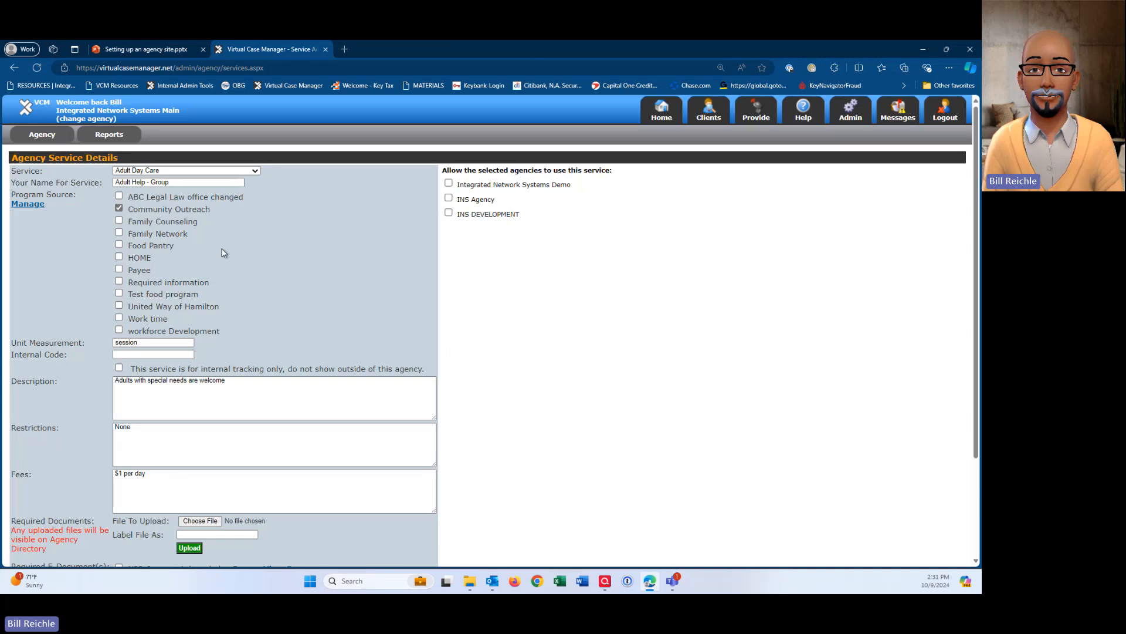
pyautogui.scroll(-3, 259, 352)
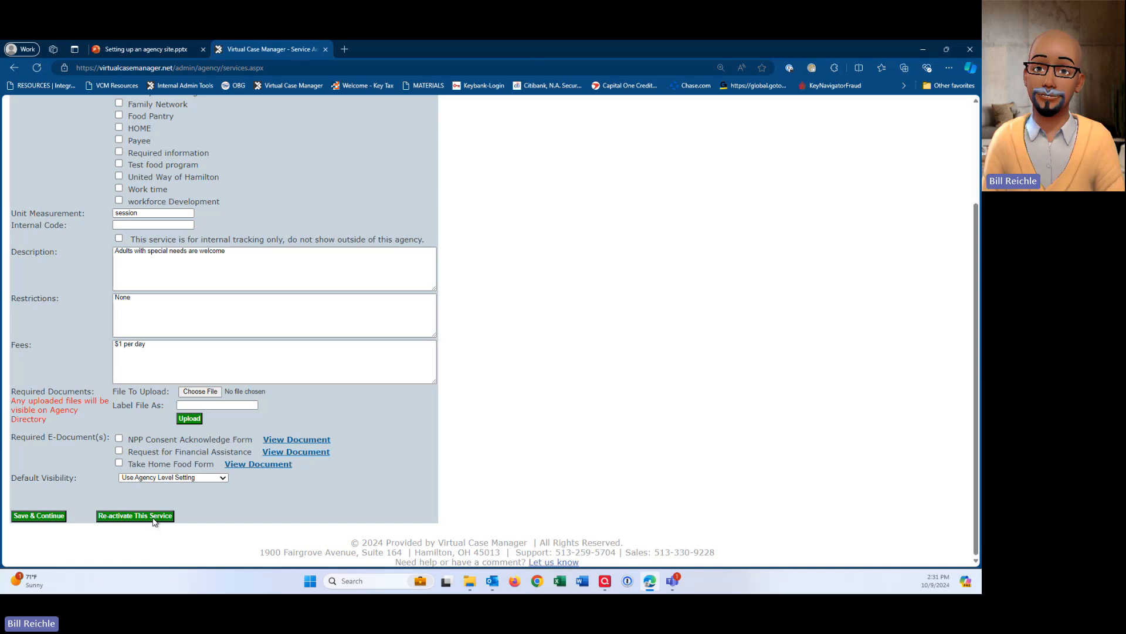
pyautogui.click(43, 519)
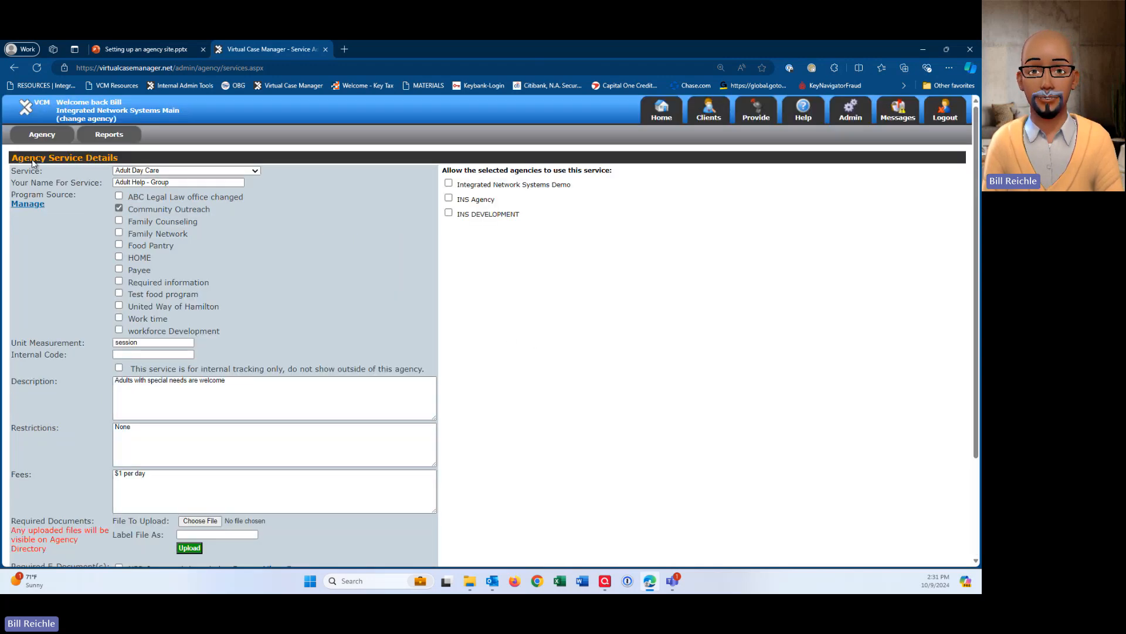
pyautogui.moveTo(43, 139)
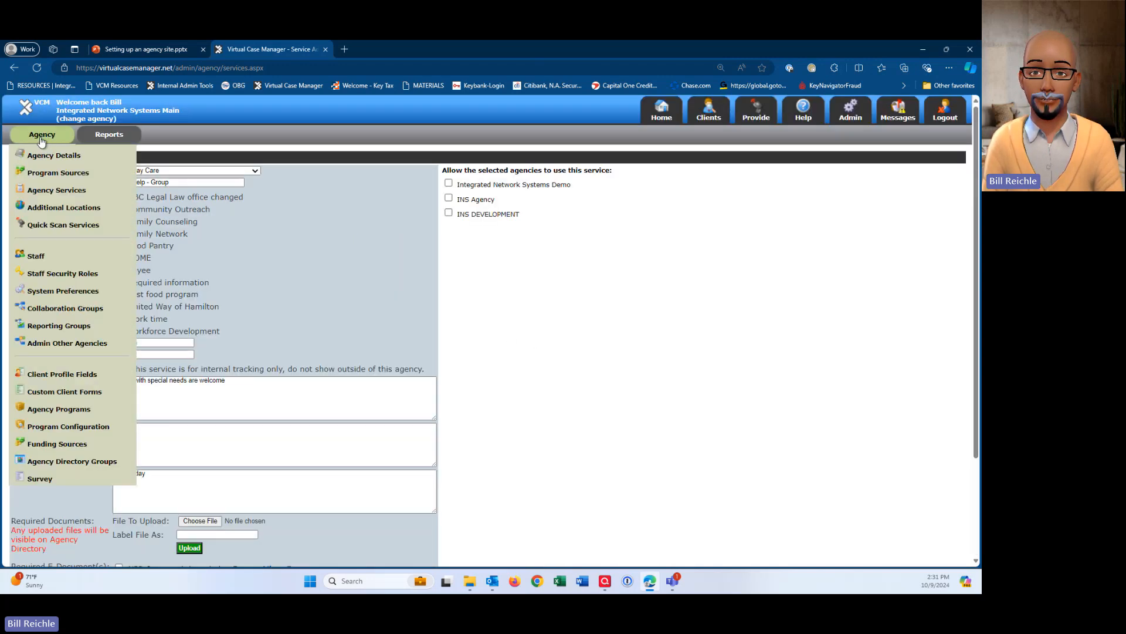
pyautogui.click(55, 191)
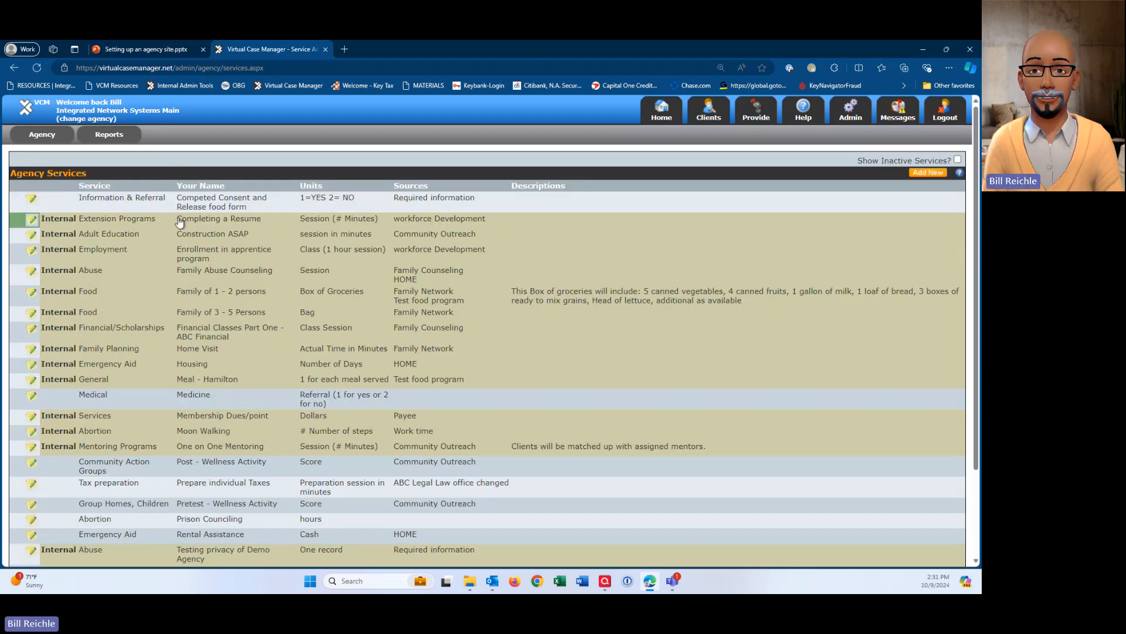
# Open the "Family of 1 - 2 persons" food service and examine its service categories, program sources and other details
pyautogui.click(31, 295)
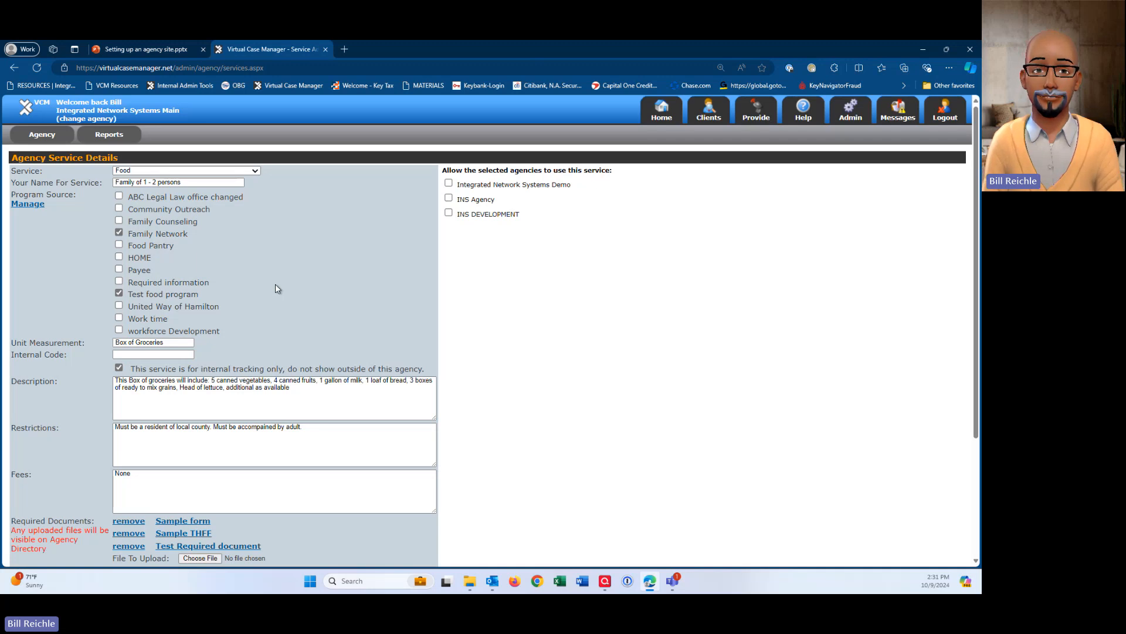
pyautogui.click(256, 171)
pyautogui.moveTo(261, 273)
pyautogui.mouseDown()
pyautogui.moveTo(267, 409)
pyautogui.moveTo(263, 274)
pyautogui.mouseUp()
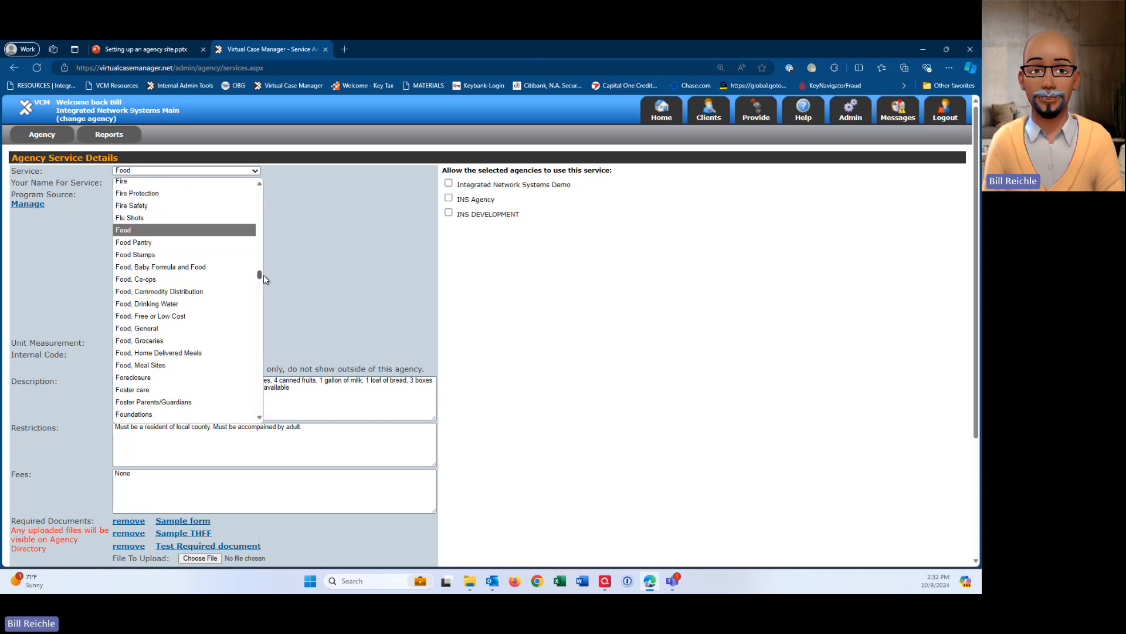
pyautogui.click(330, 247)
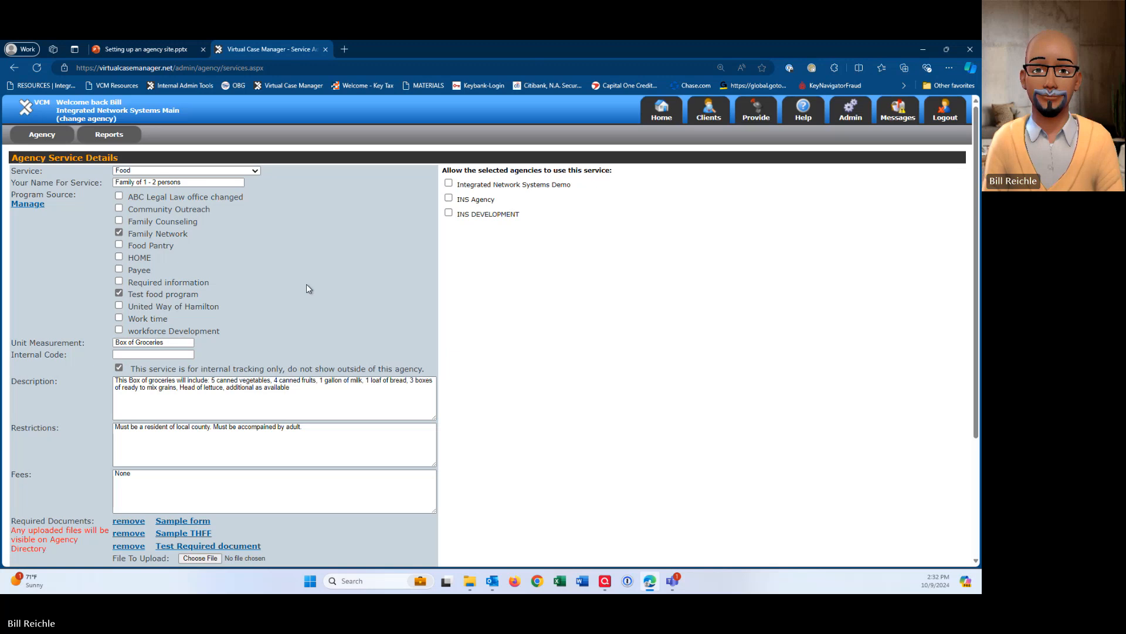
pyautogui.scroll(-1, 256, 278)
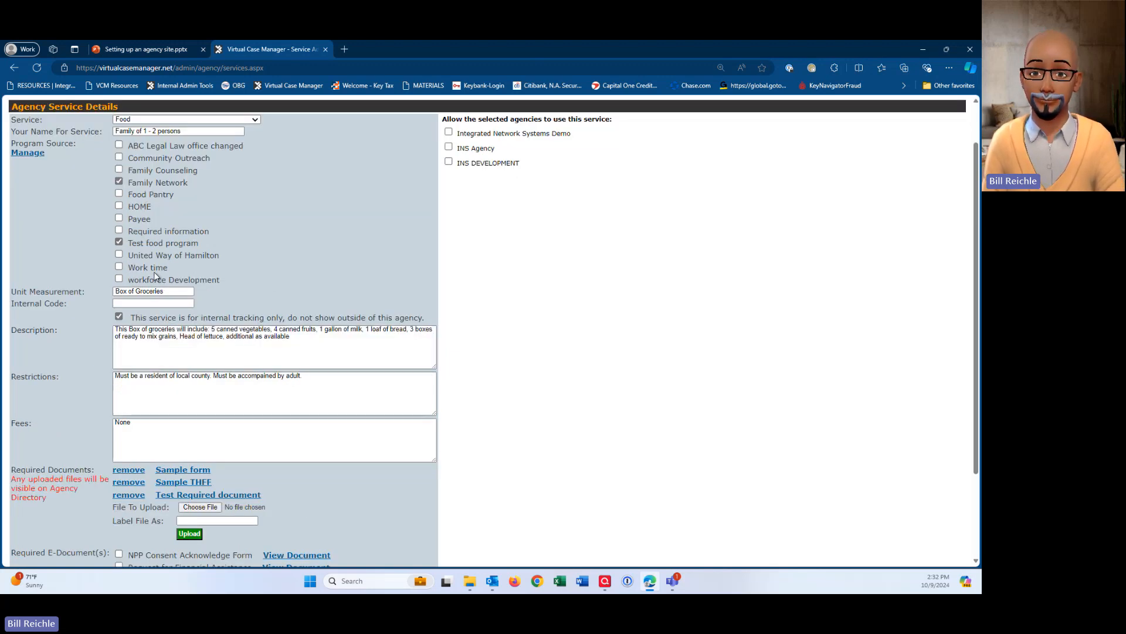
# Review the service's unit measurement and the "Sample THFF" required document down to its signature lines, and return to the service details
pyautogui.moveTo(12, 290); pyautogui.dragTo(88, 300)
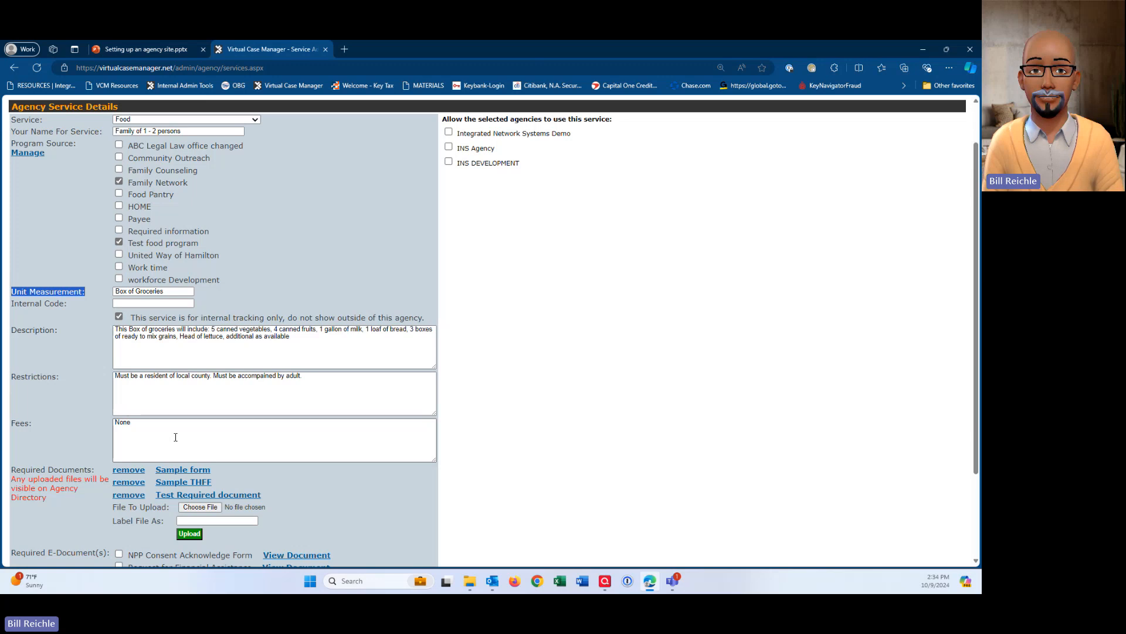
pyautogui.scroll(-1, 176, 437)
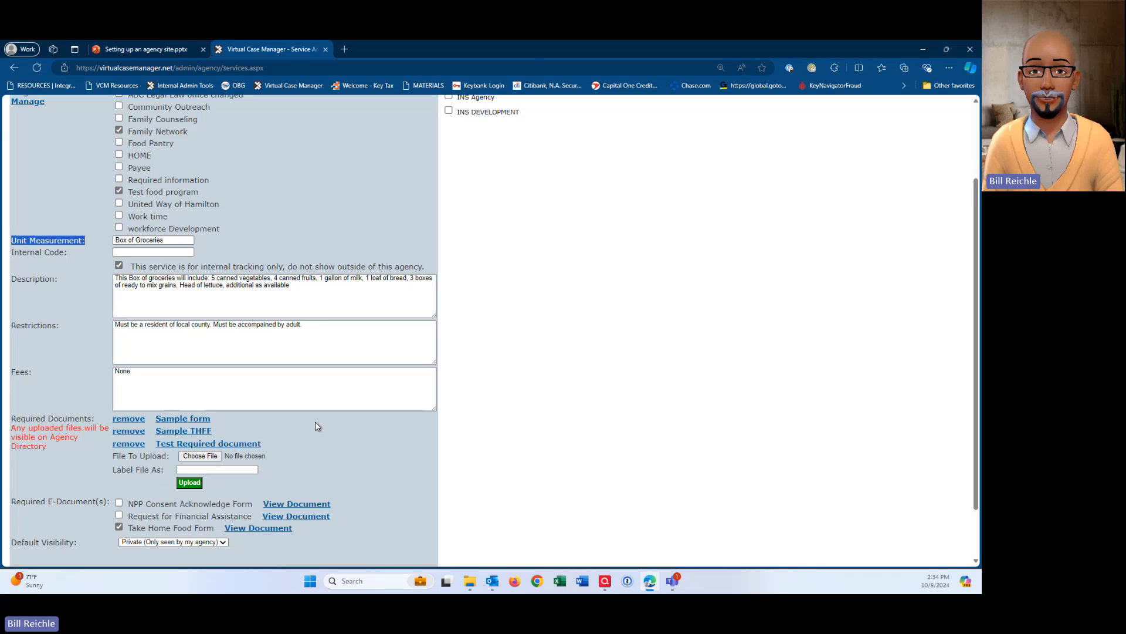
pyautogui.click(186, 432)
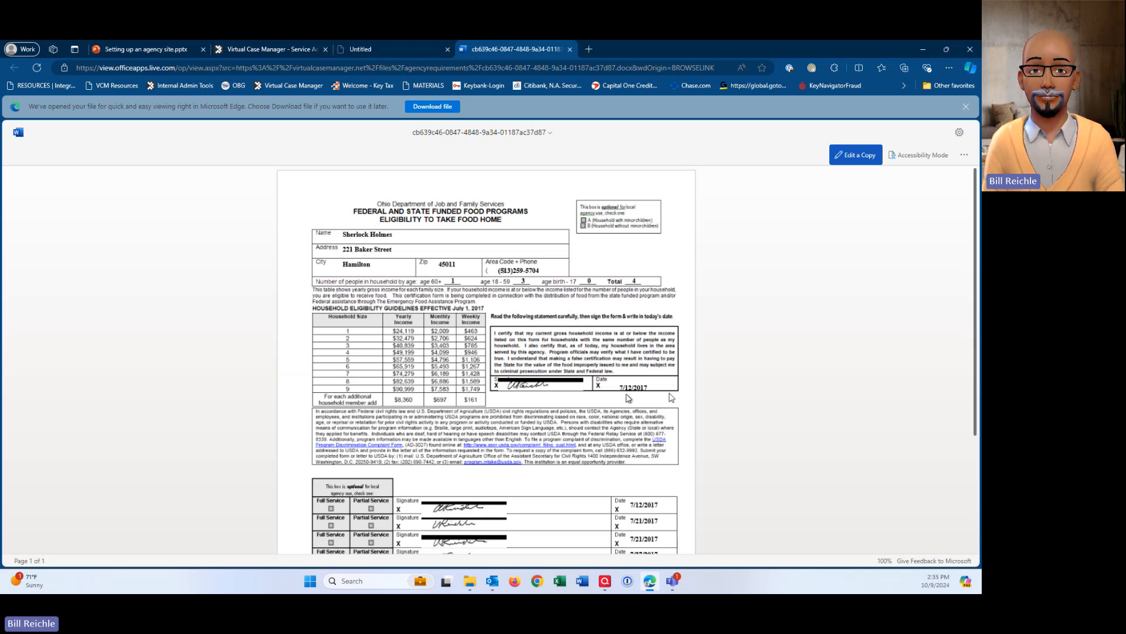
pyautogui.scroll(-3, 604, 402)
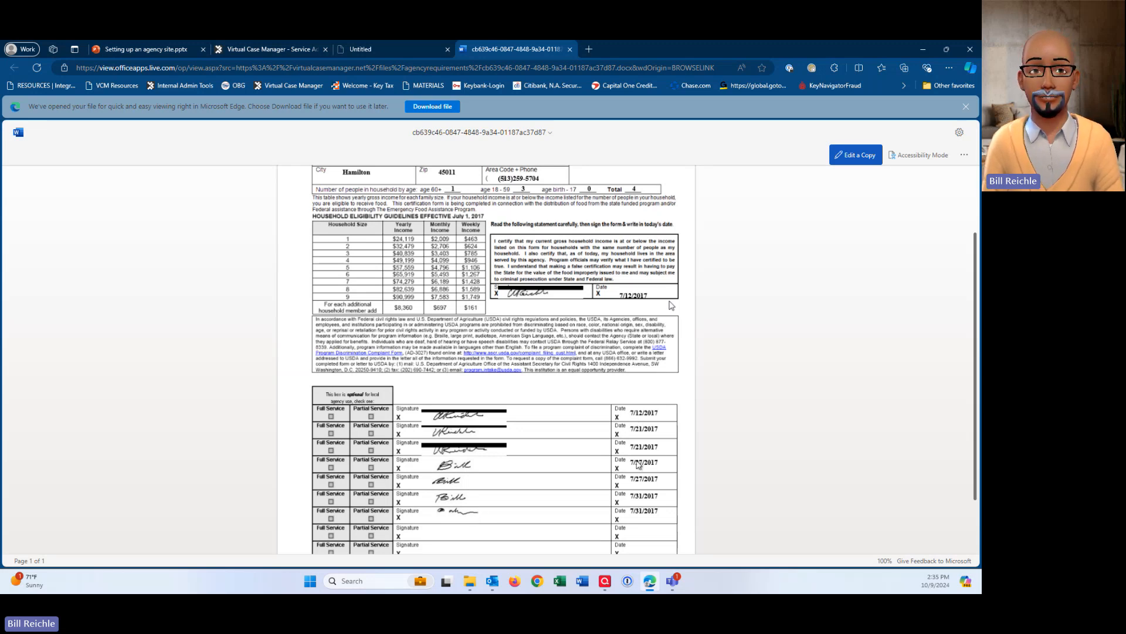
pyautogui.scroll(-2, 490, 449)
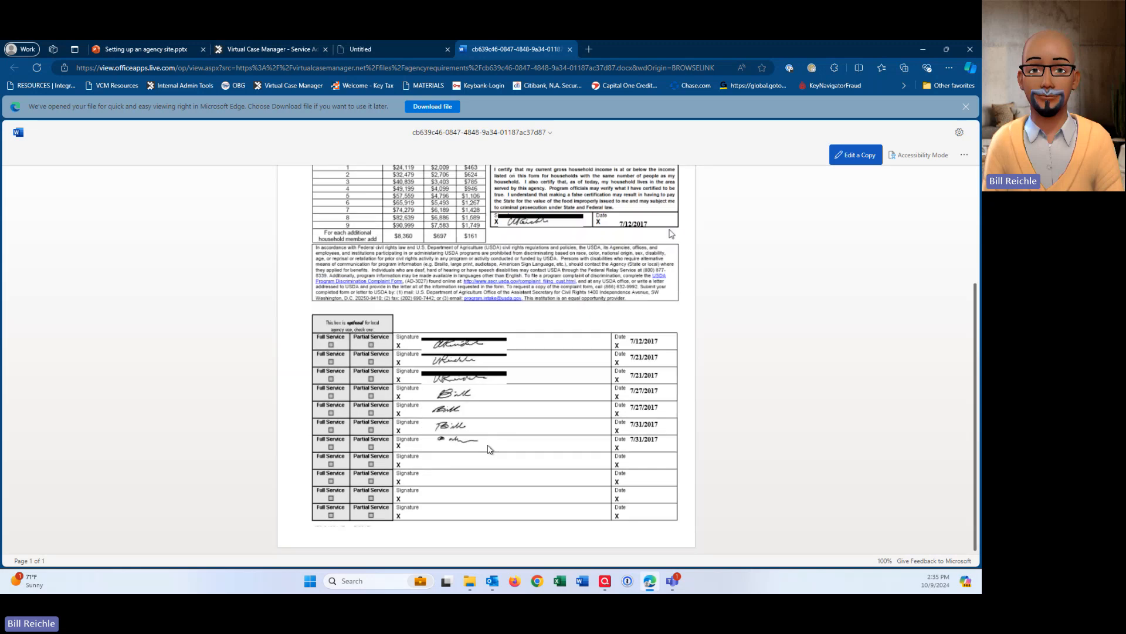
pyautogui.scroll(4, 491, 449)
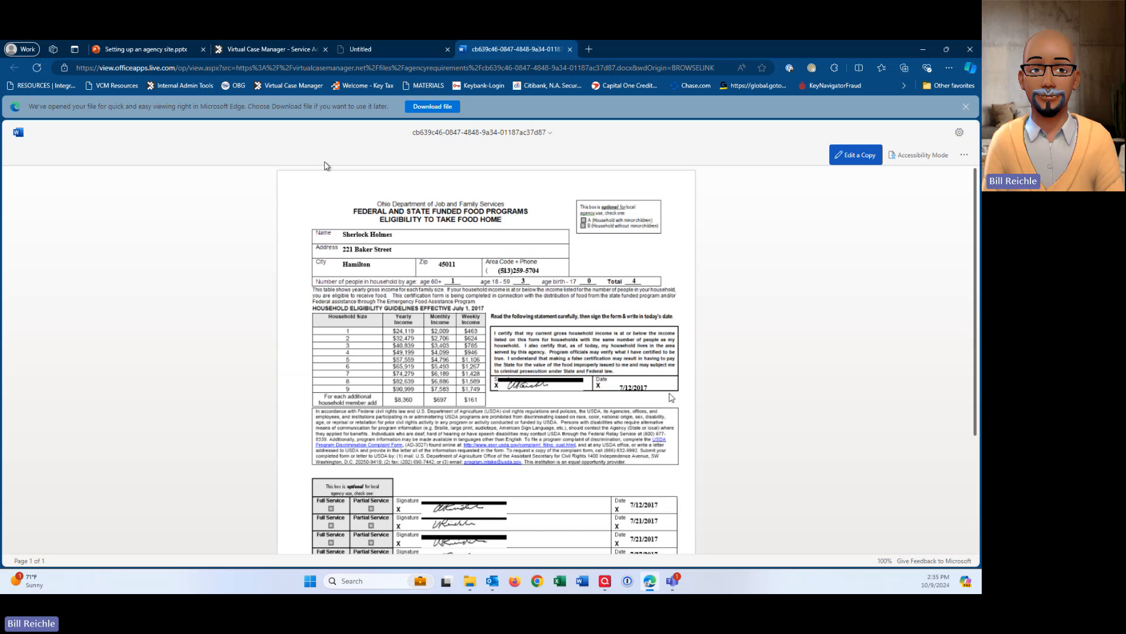
pyautogui.click(234, 48)
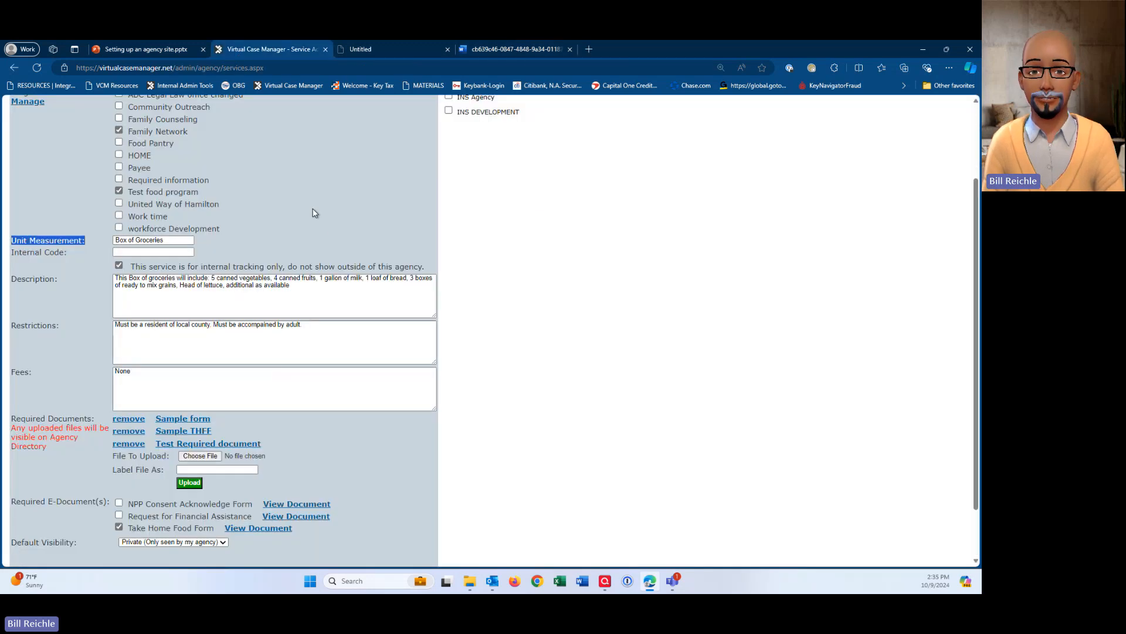
# Try the default visibility "Public (Seen by all agencies)" and the service's removal option, declining the removal
pyautogui.scroll(-2, 305, 371)
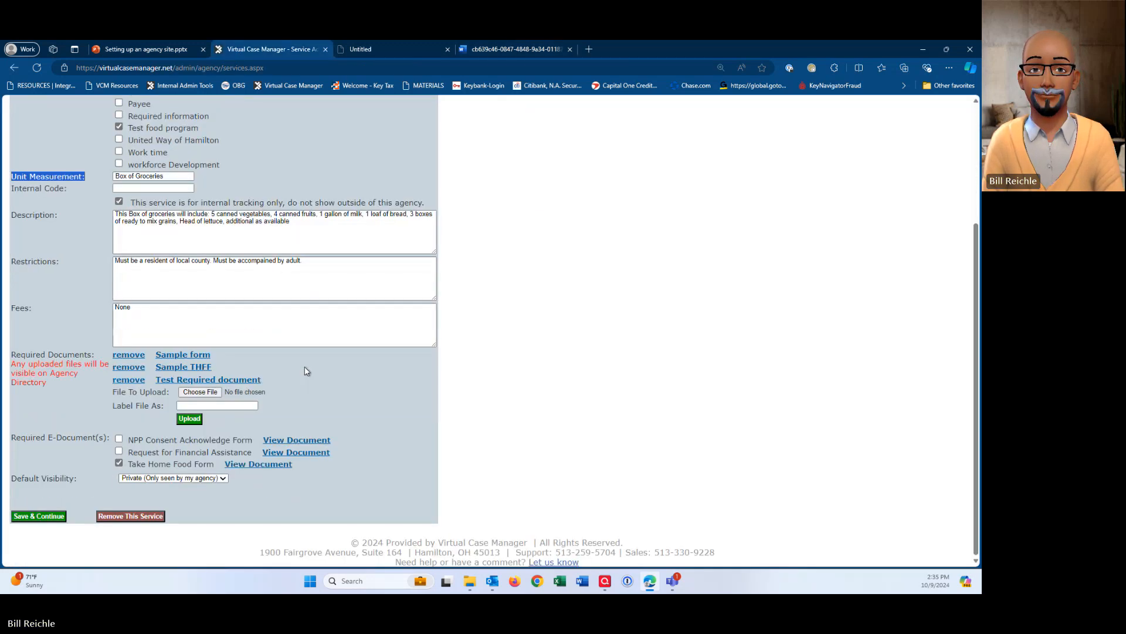
pyautogui.click(223, 478)
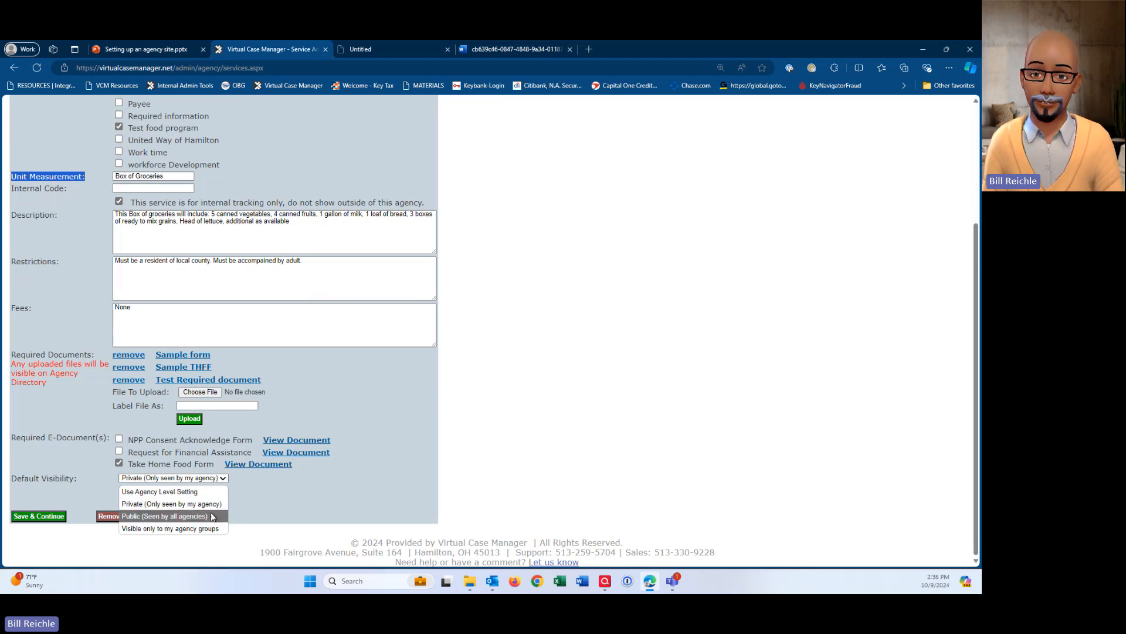
pyautogui.click(175, 516)
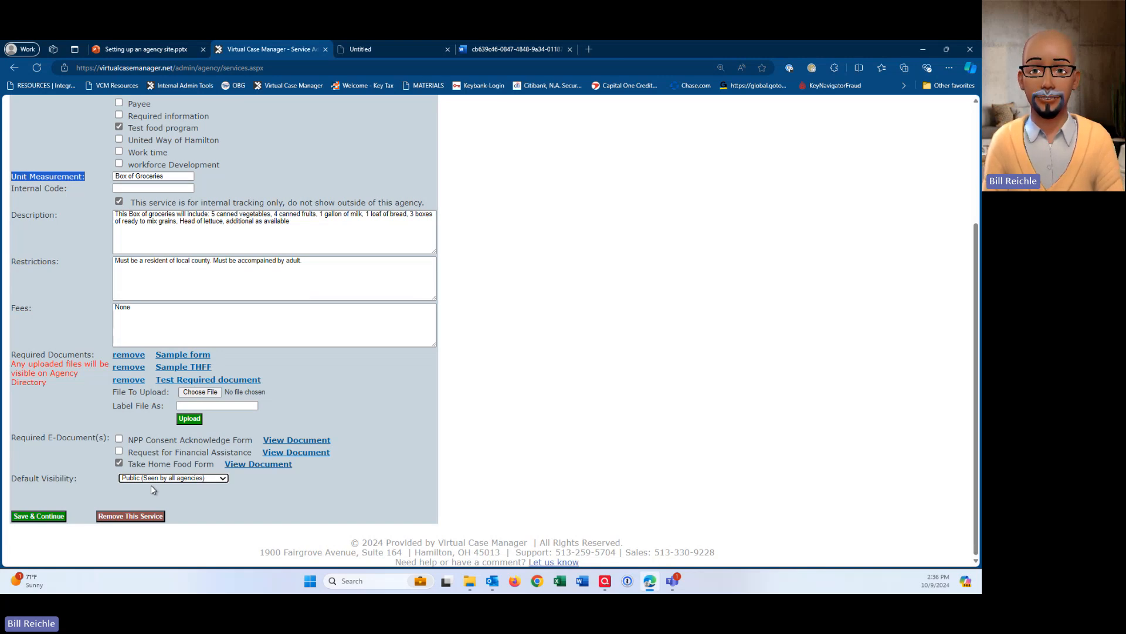
pyautogui.click(118, 517)
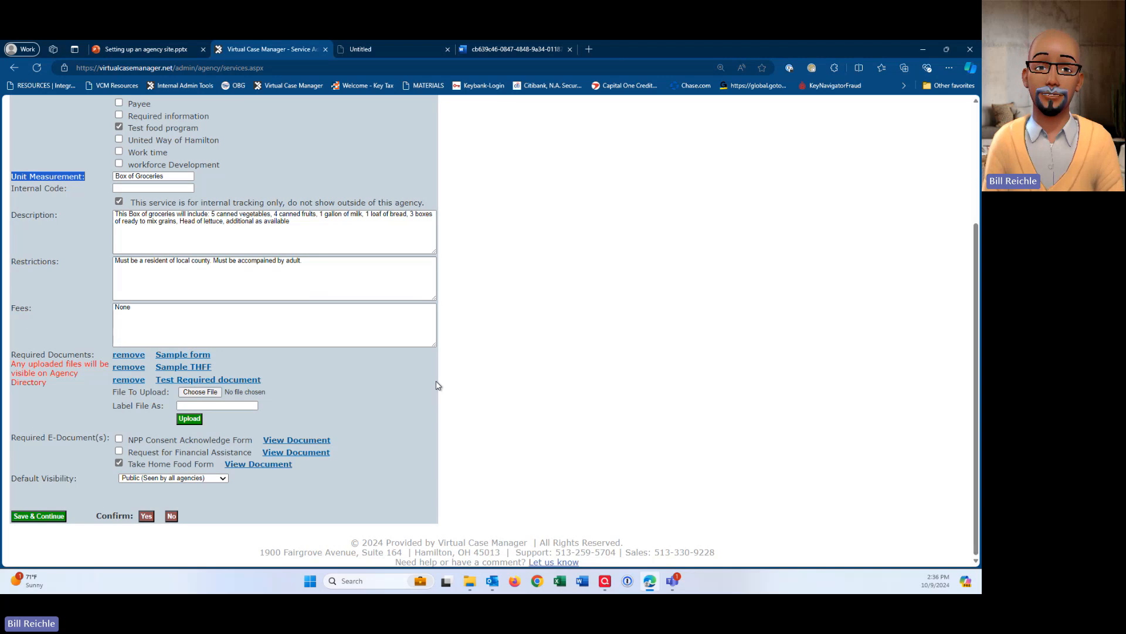
pyautogui.click(172, 516)
pyautogui.scroll(3, 402, 408)
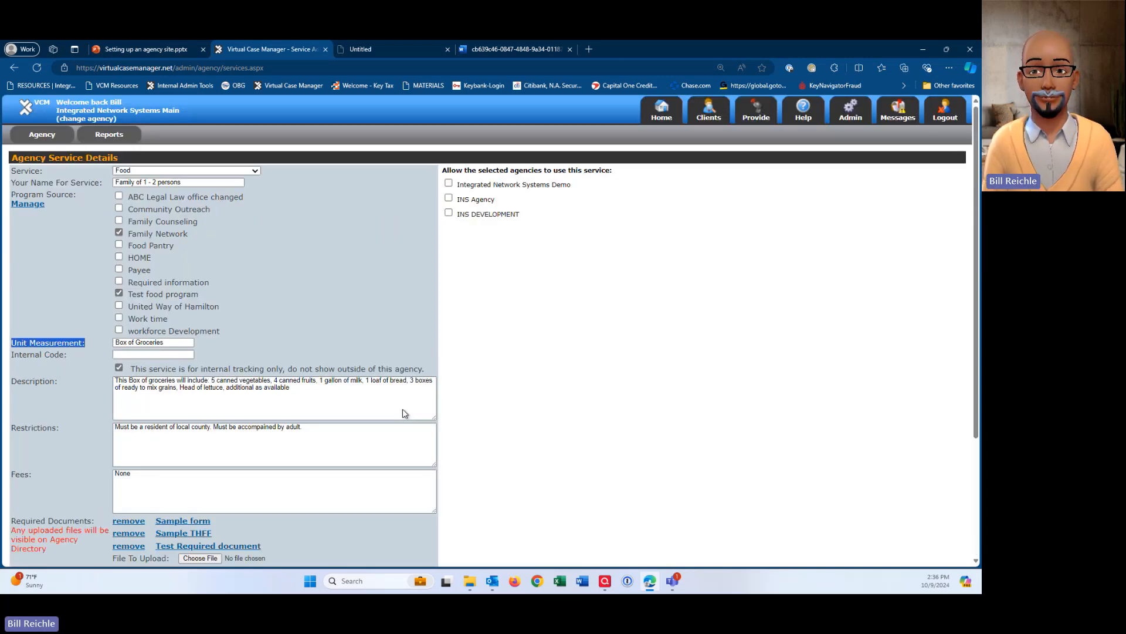
# Add a new agency service in the Clothing category and name it "Clothing Closet"
pyautogui.moveTo(42, 137)
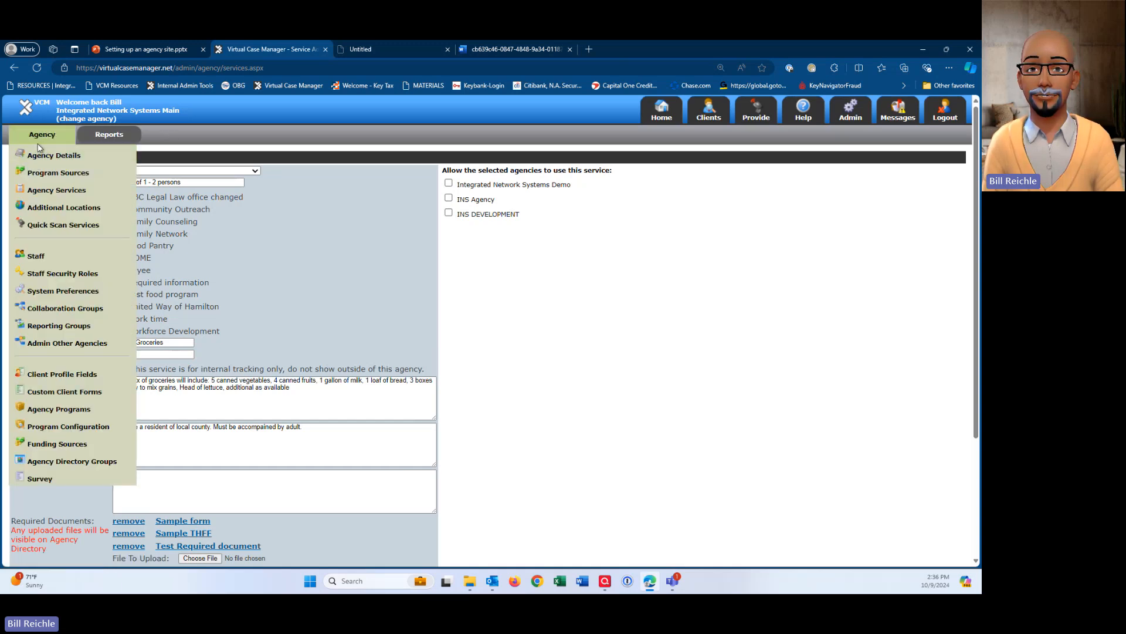
pyautogui.click(47, 195)
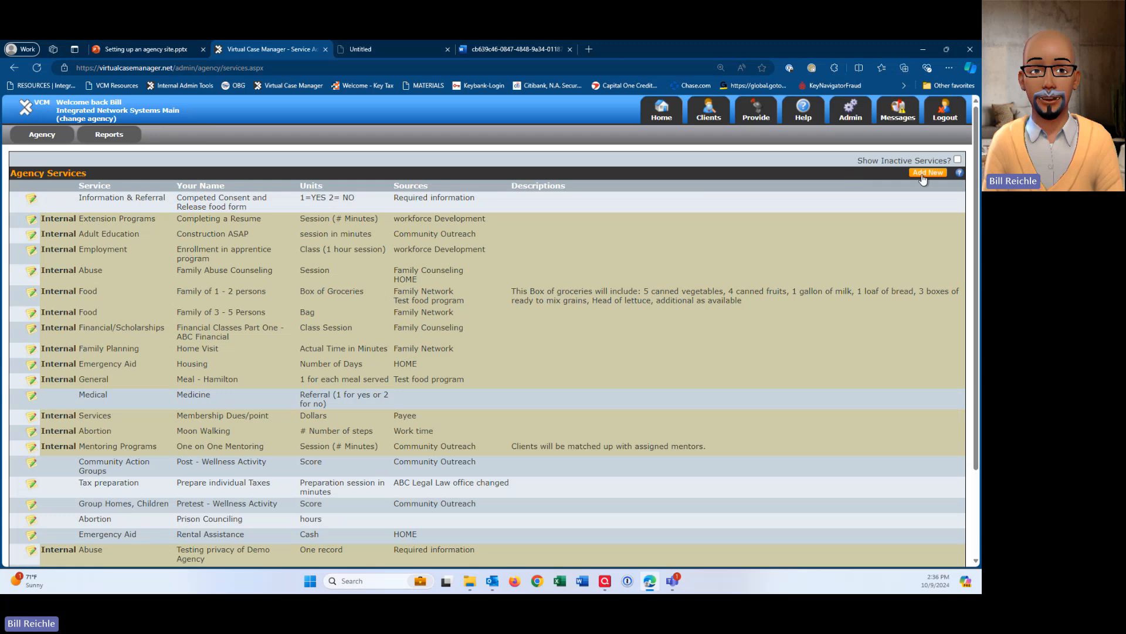
pyautogui.click(928, 174)
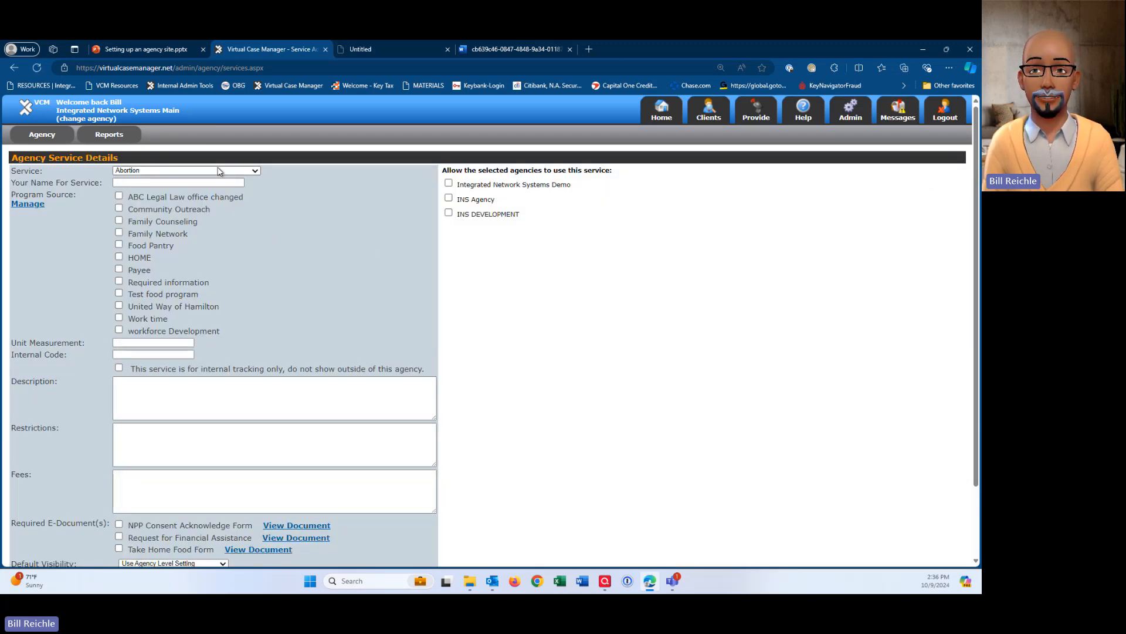
pyautogui.click(215, 171)
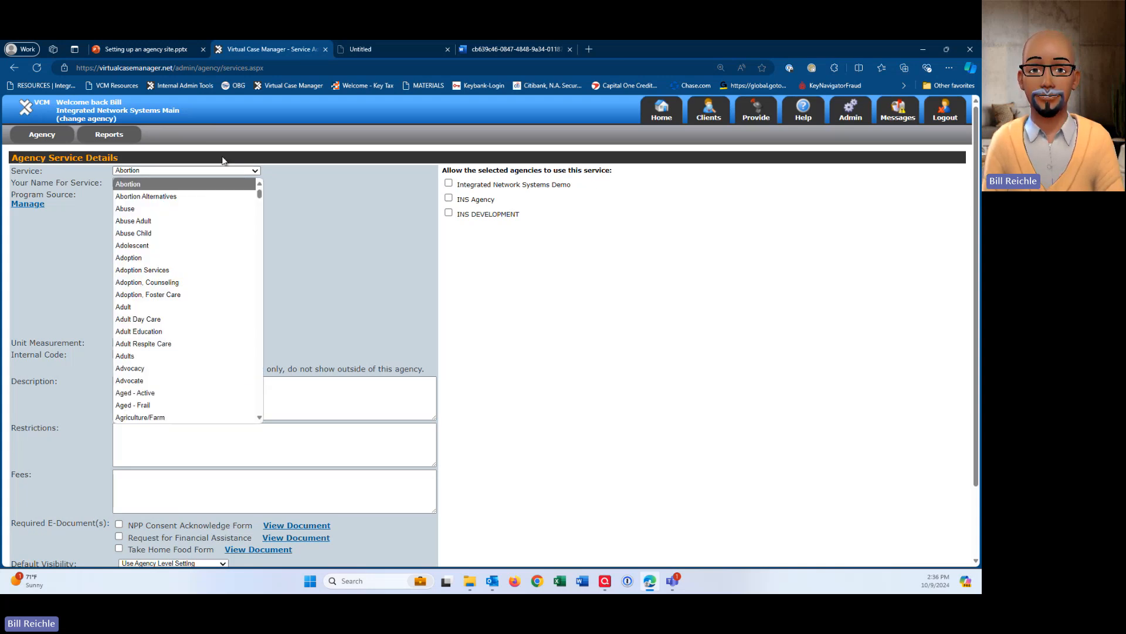
pyautogui.write('clo')
pyautogui.press('Return')
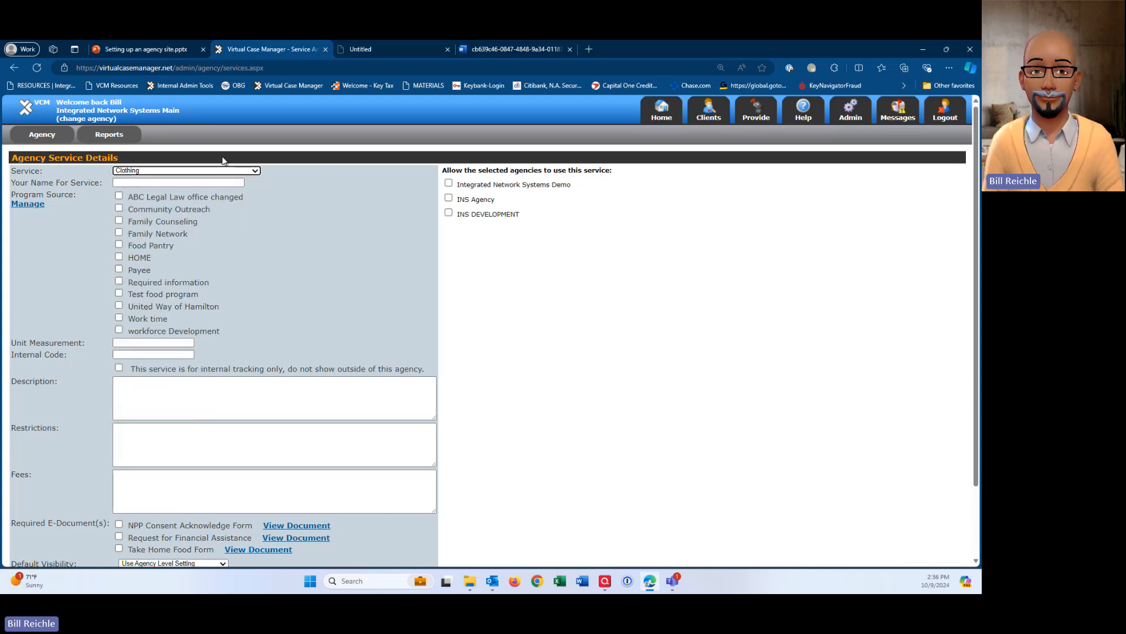
pyautogui.click(131, 182)
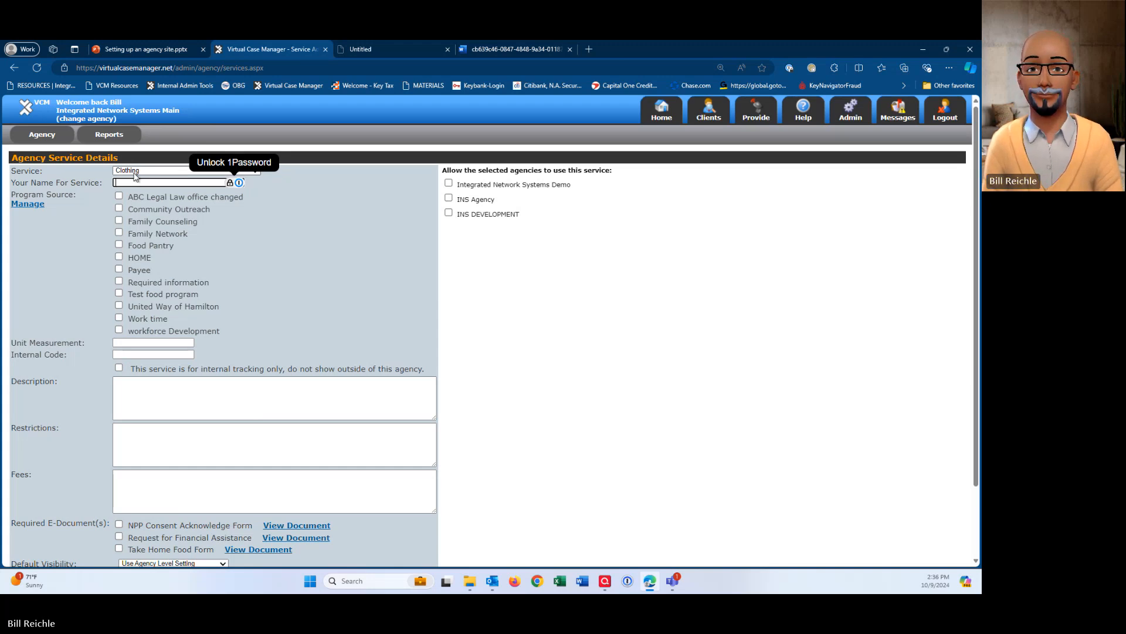
pyautogui.write('Clothing')
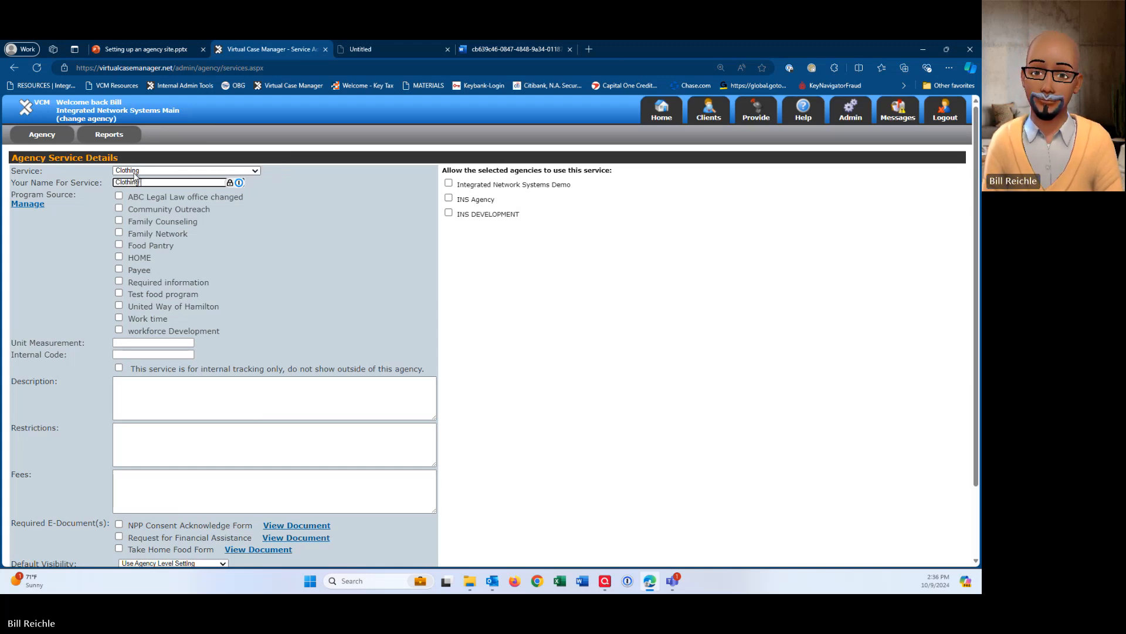
pyautogui.write(' Closet')
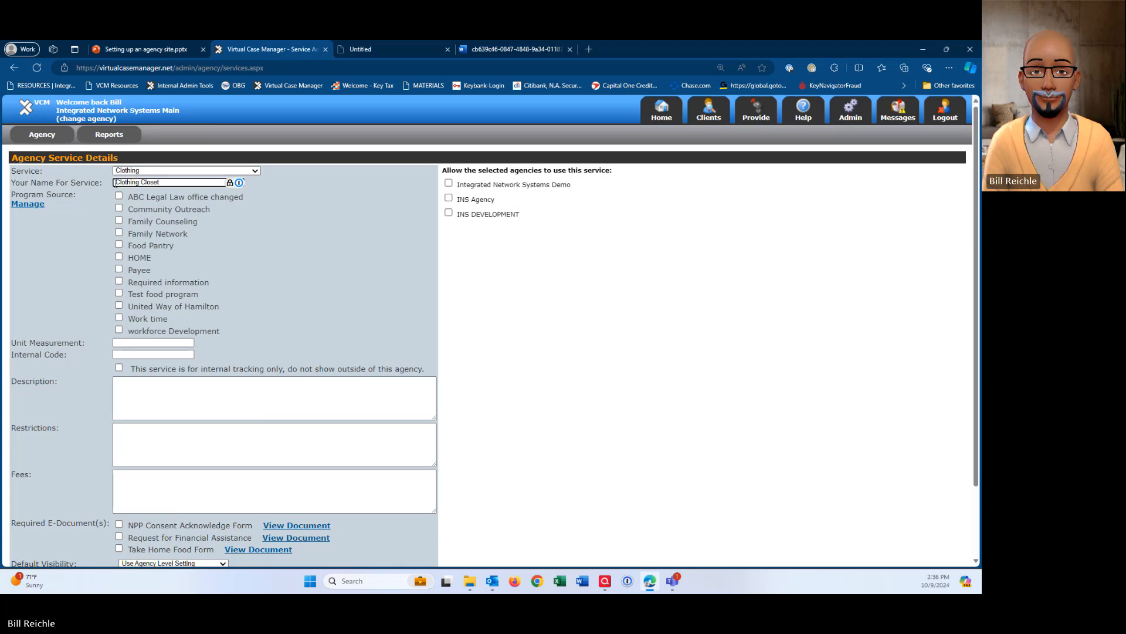
# Assign the Family Network program source to the service and set its unit measurement to "# of articles of Clothing"
pyautogui.click(120, 233)
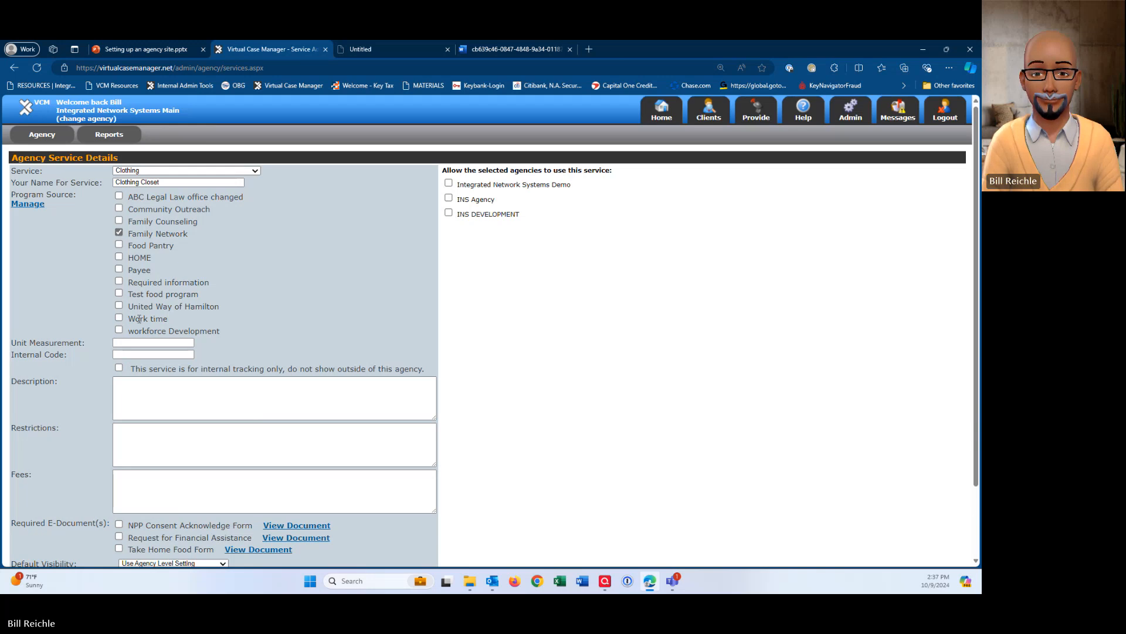
pyautogui.click(126, 343)
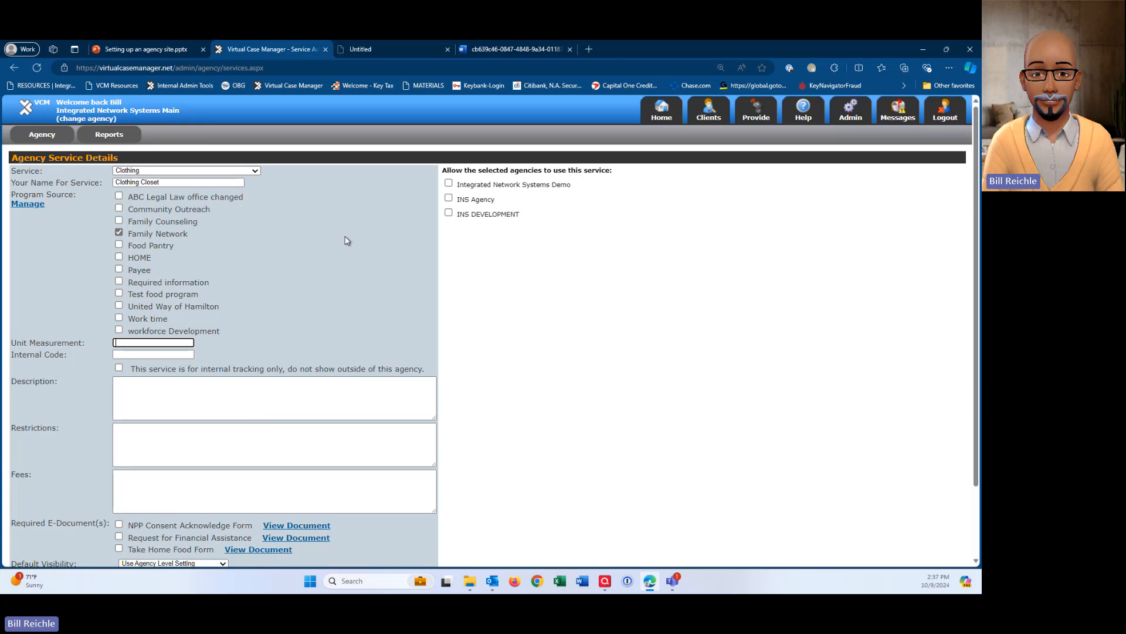
pyautogui.write('# o')
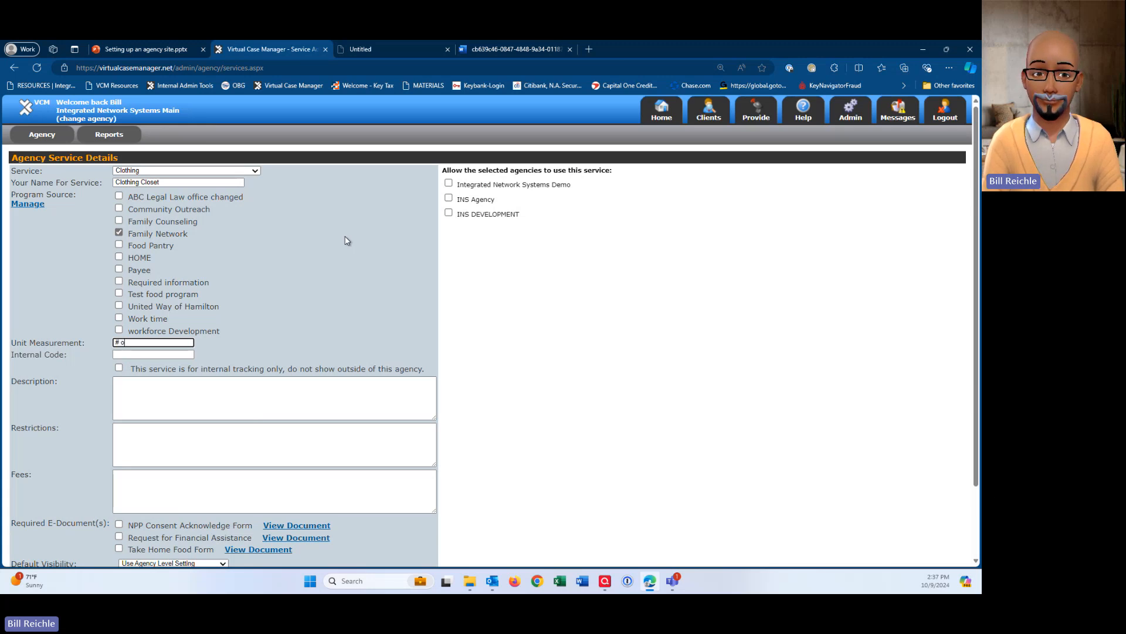
pyautogui.write('f arti')
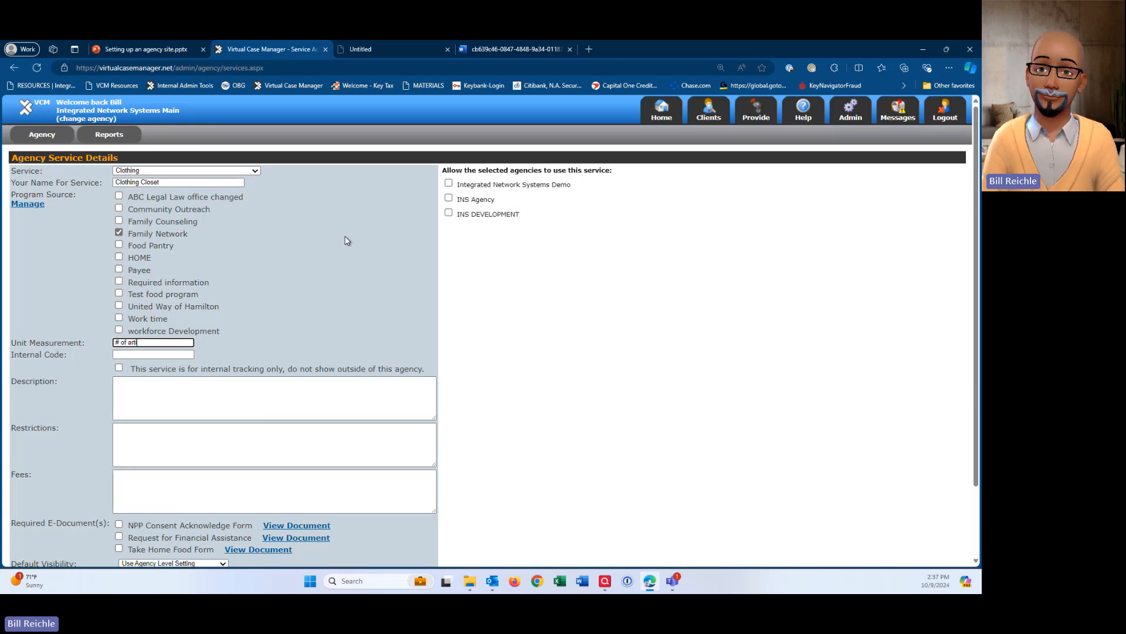
pyautogui.write('cles of Cl')
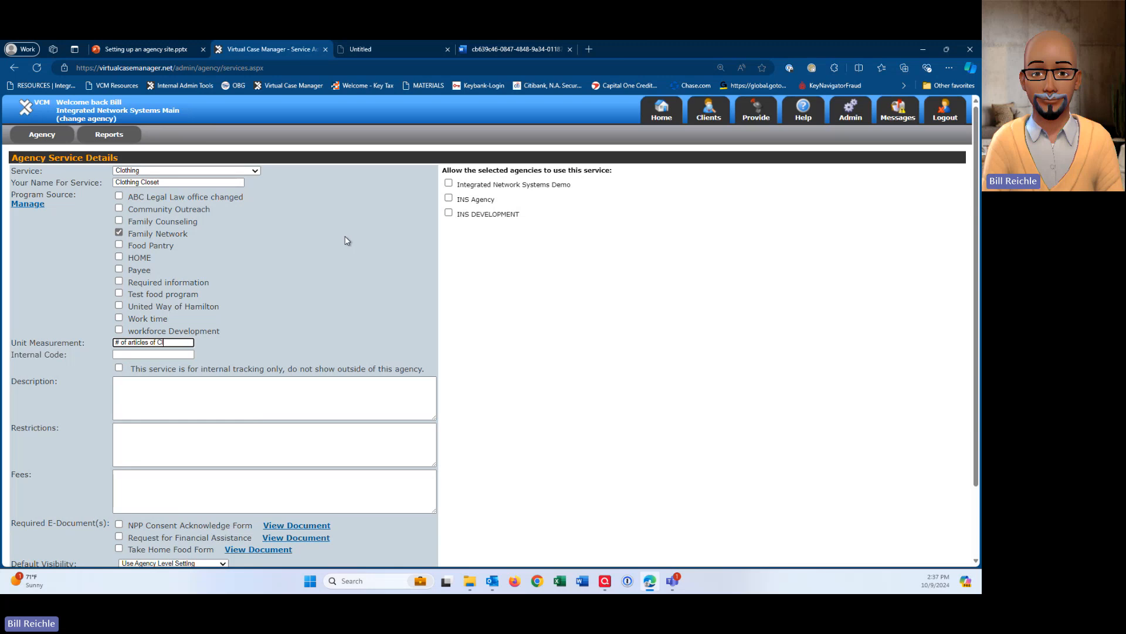
pyautogui.write('othing')
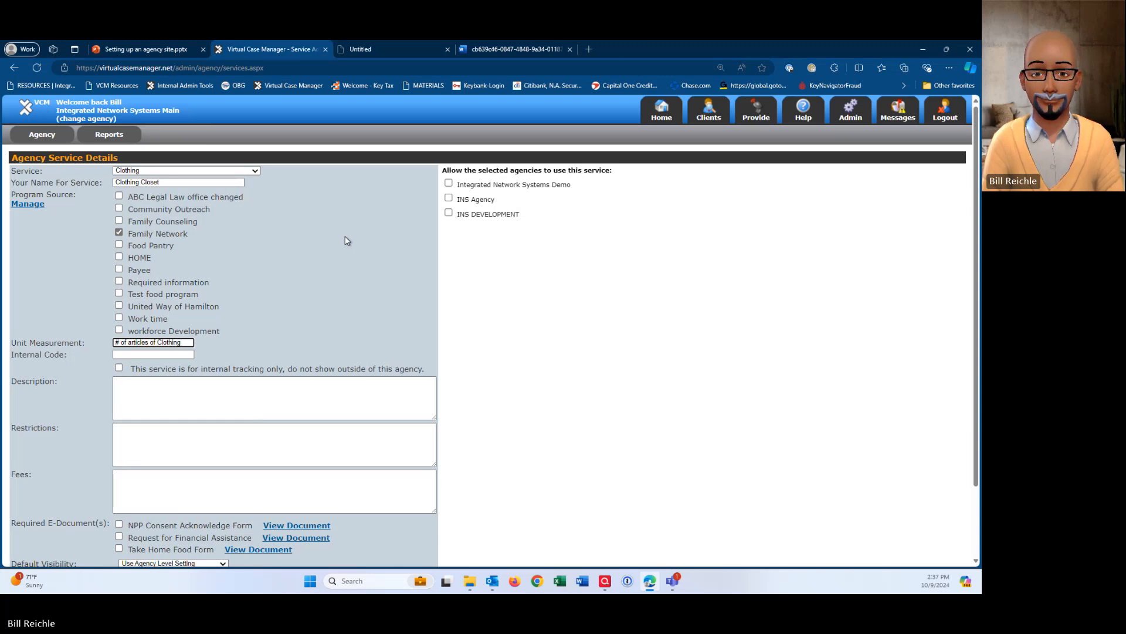
# Enter the service description "Clothing items will be given away to families"
pyautogui.click(127, 386)
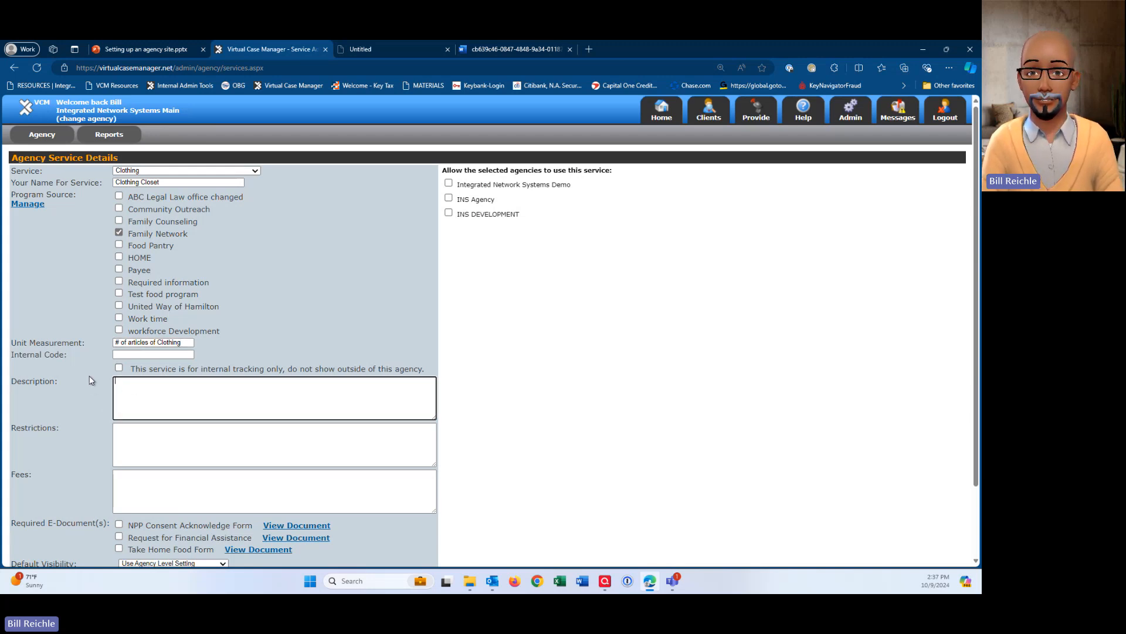
pyautogui.write('Cloth')
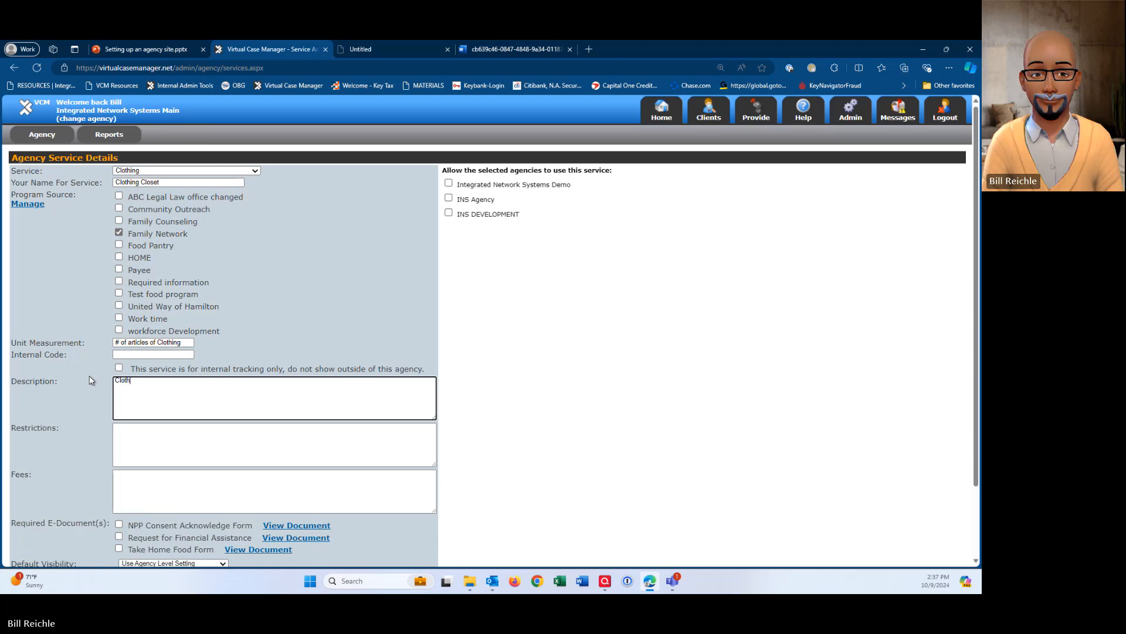
pyautogui.write('ing items will be')
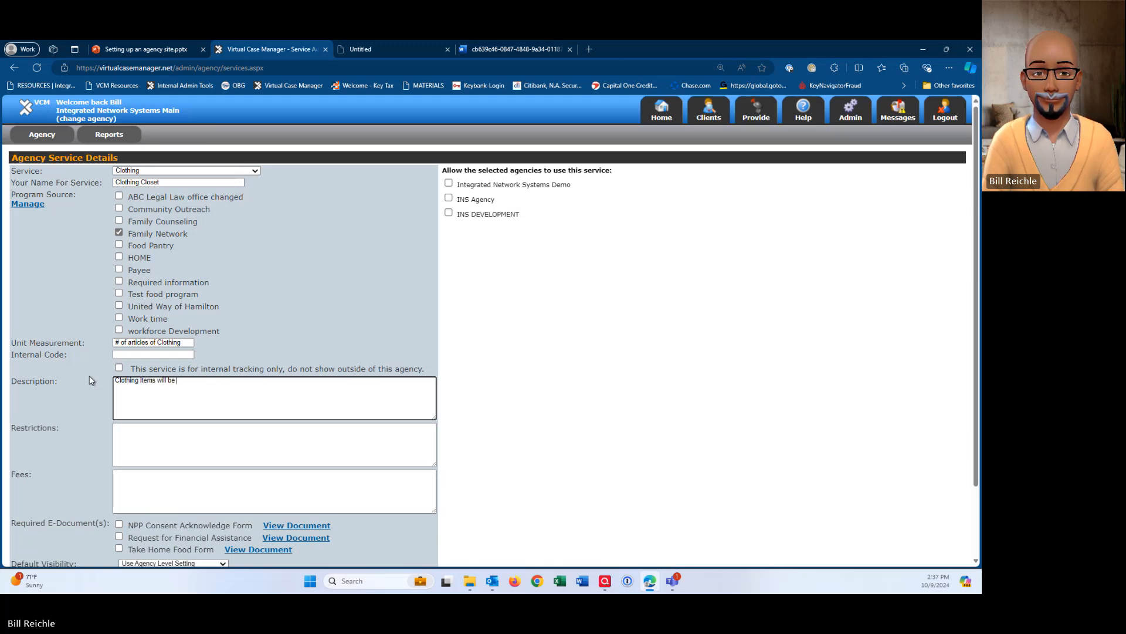
pyautogui.write(' given ')
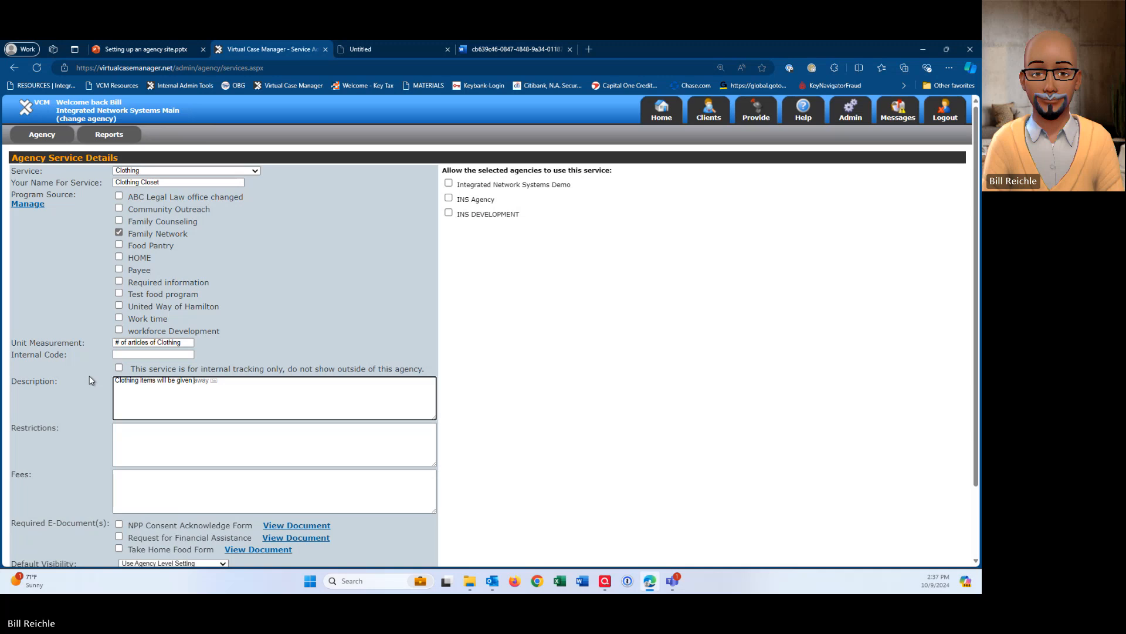
pyautogui.write('w')
pyautogui.write('way')
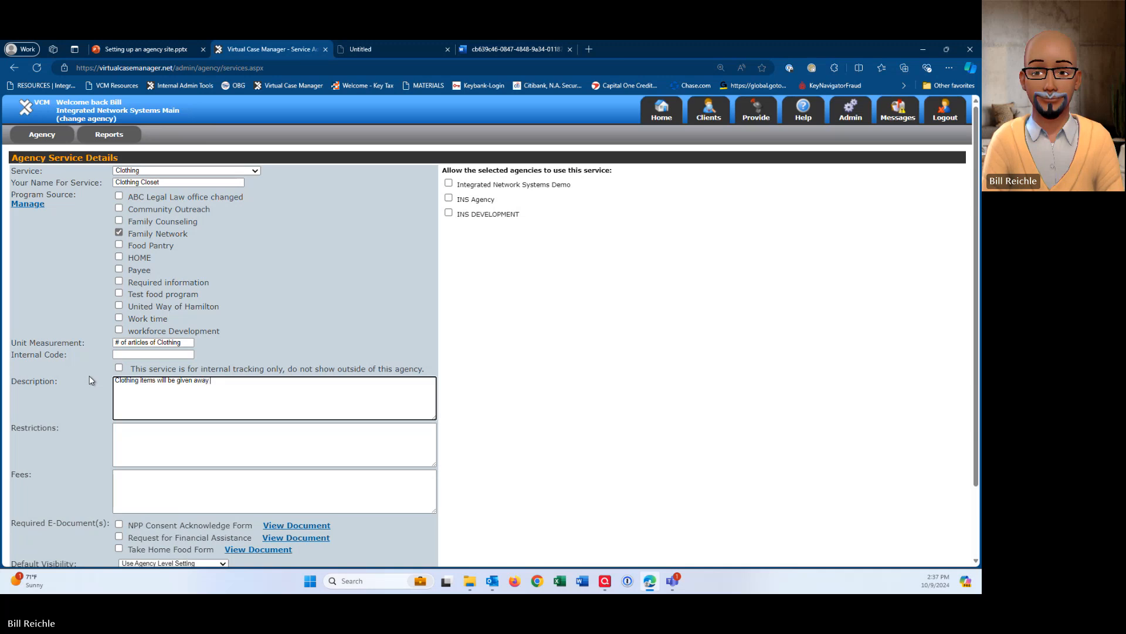
pyautogui.write(' to famil')
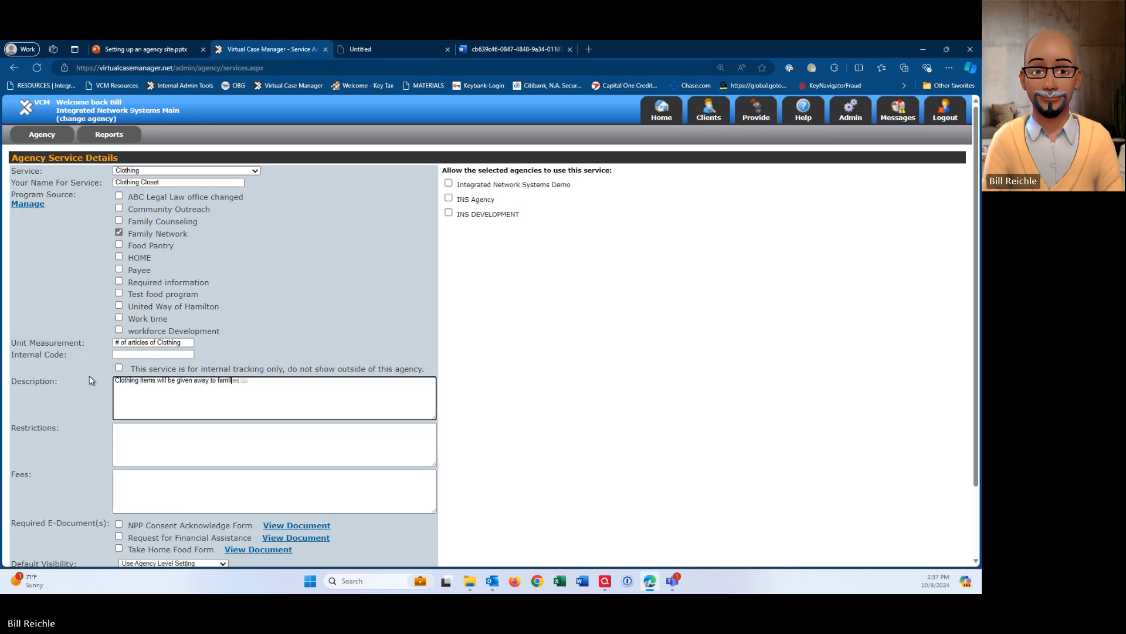
pyautogui.write('es')
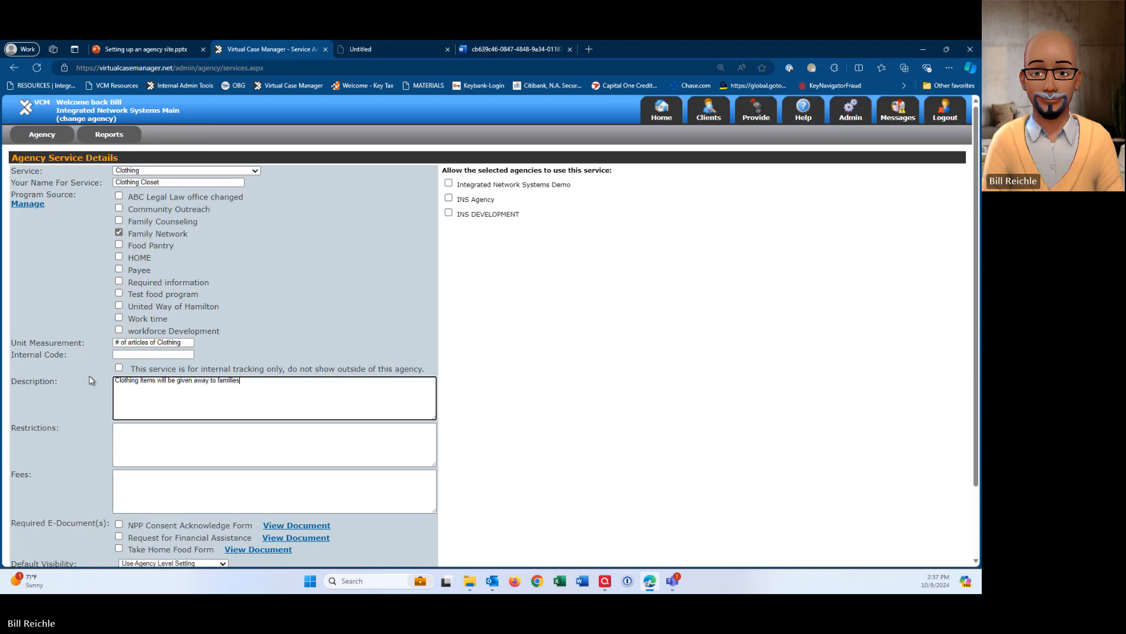
# Enter the service restriction "Must be resident of our zipcode area"
pyautogui.click(134, 440)
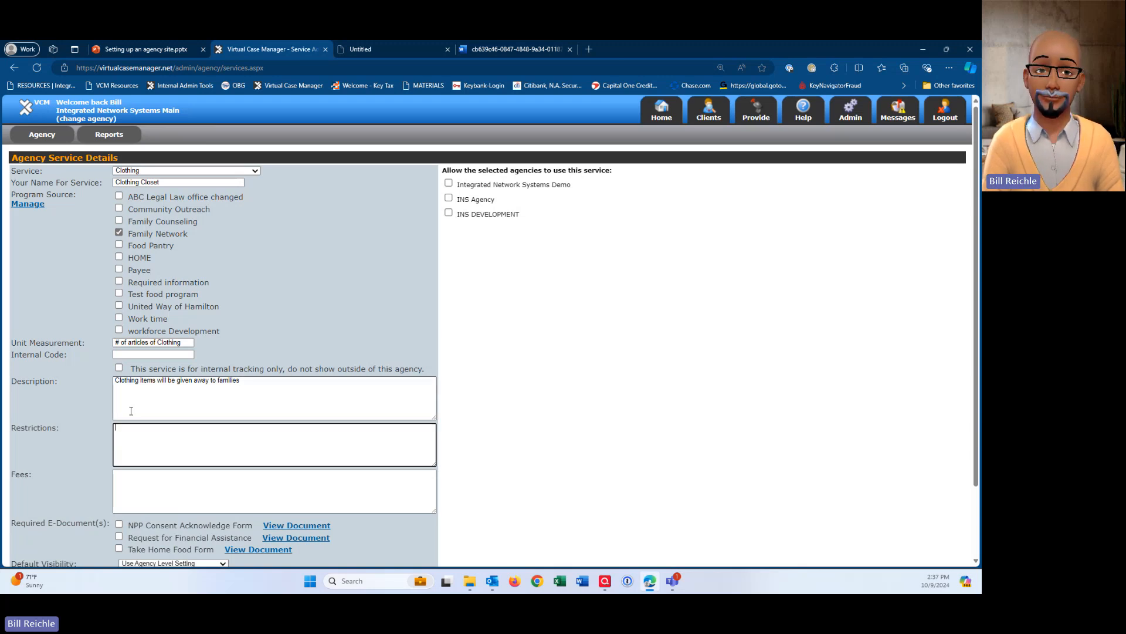
pyautogui.write('Must be')
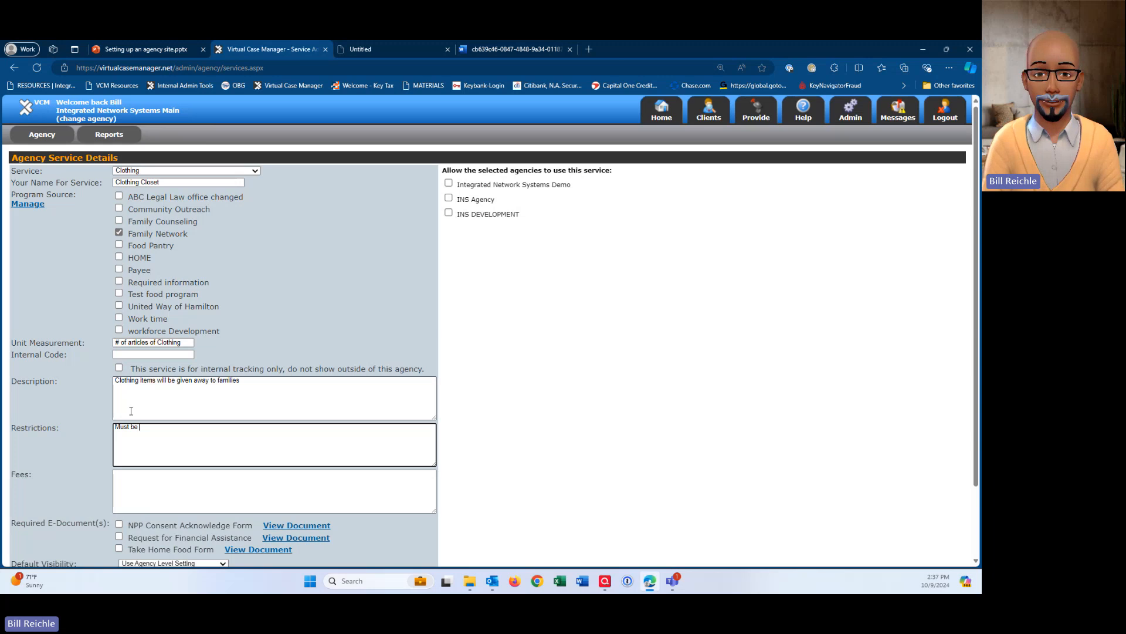
pyautogui.write(' res')
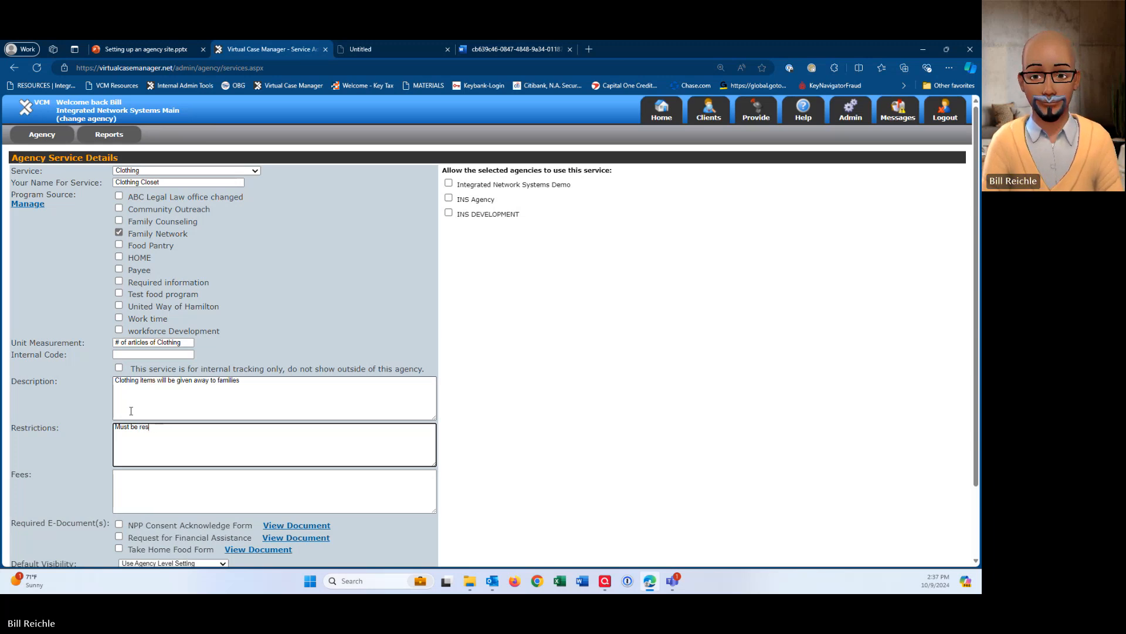
pyautogui.write('ident of our ')
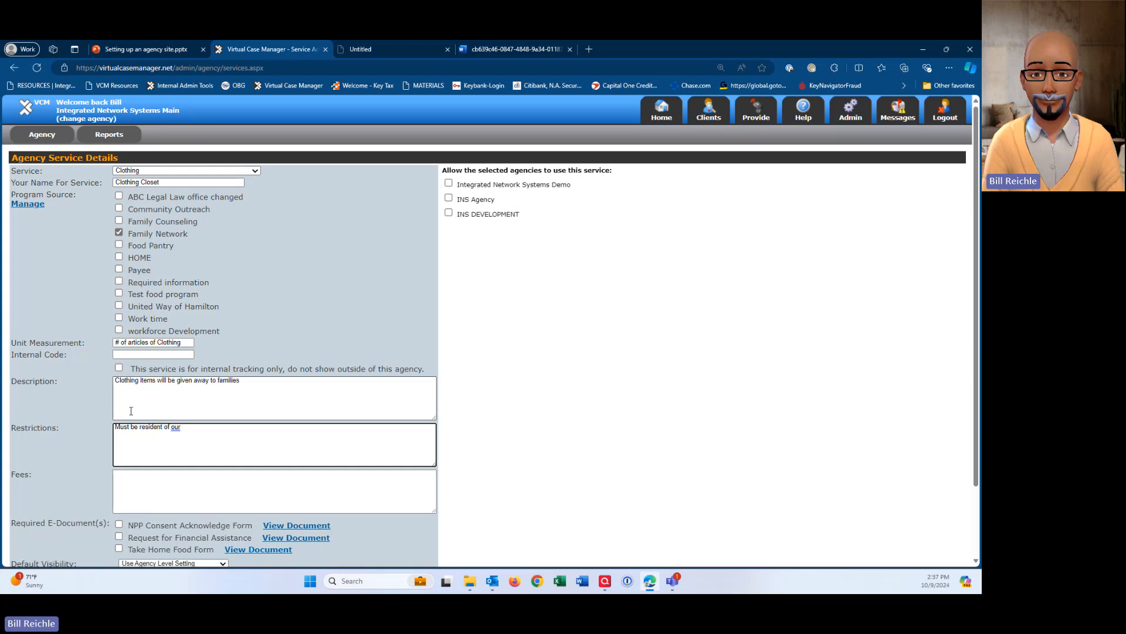
pyautogui.write('zip')
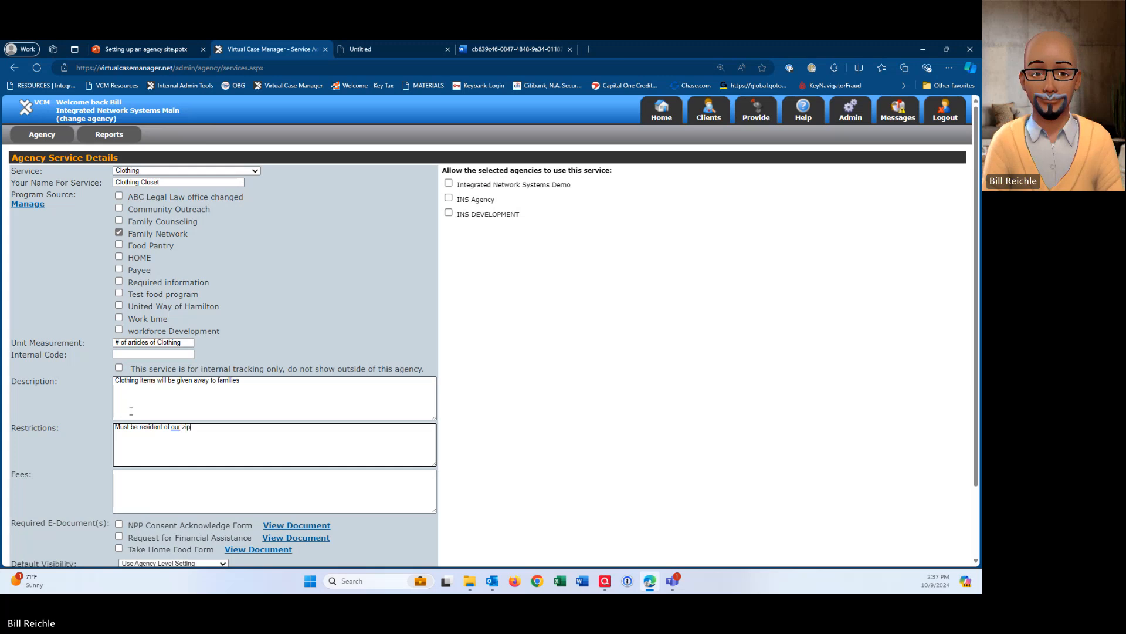
pyautogui.write('code are')
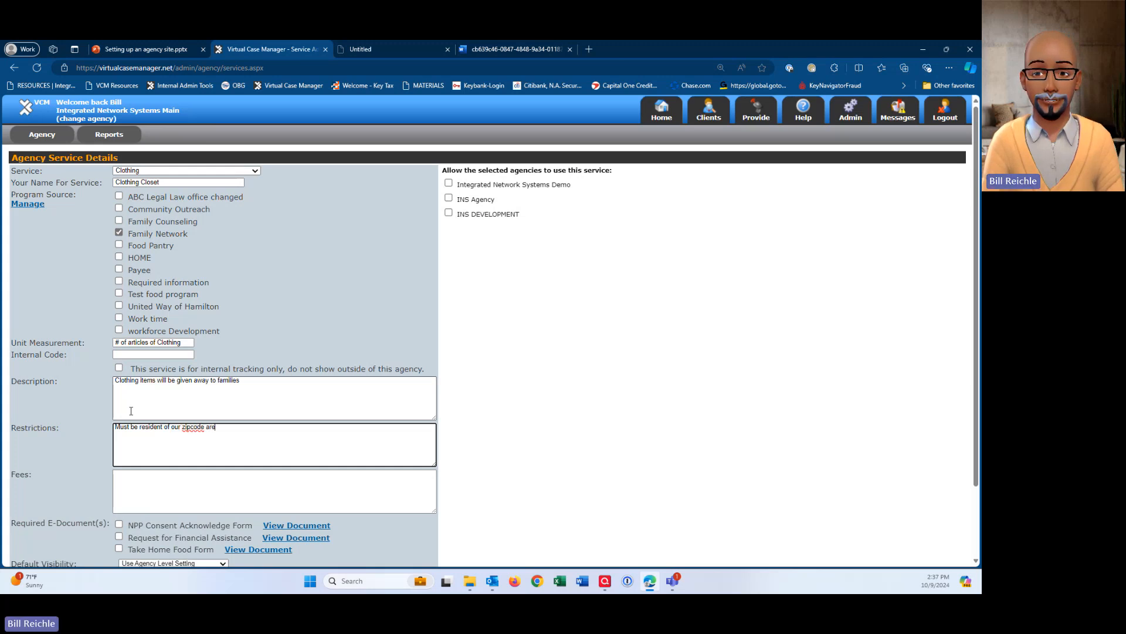
pyautogui.write('a')
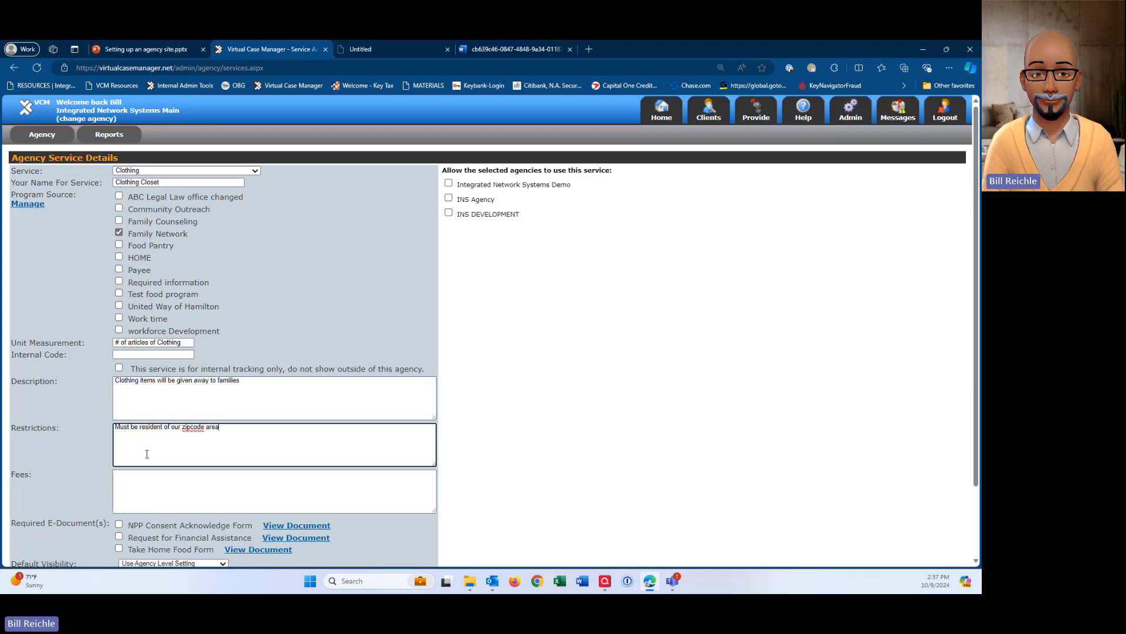
# Enter "No fees." as the Clothing Closet service's fees and save the service
pyautogui.click(167, 483)
pyautogui.write('No ')
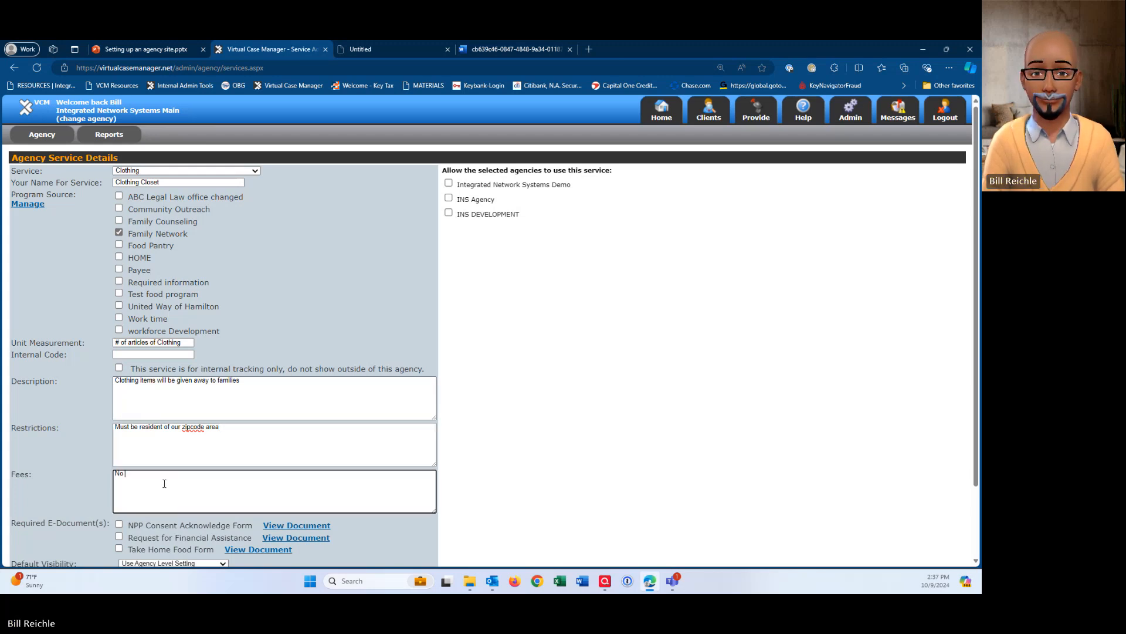
pyautogui.write('fees.')
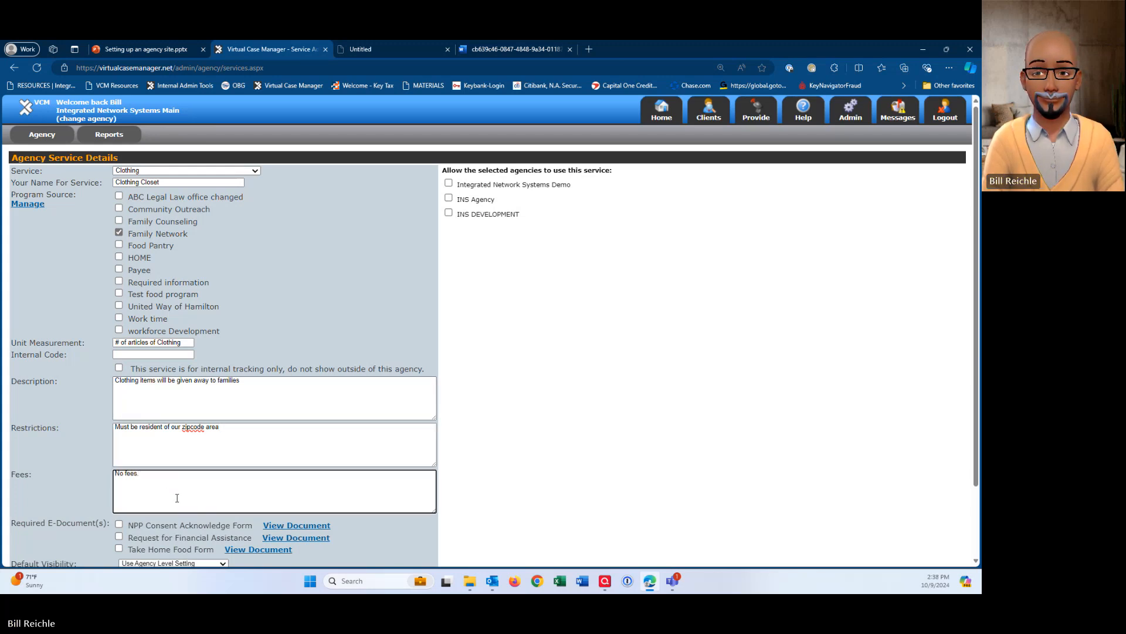
pyautogui.scroll(-3, 177, 497)
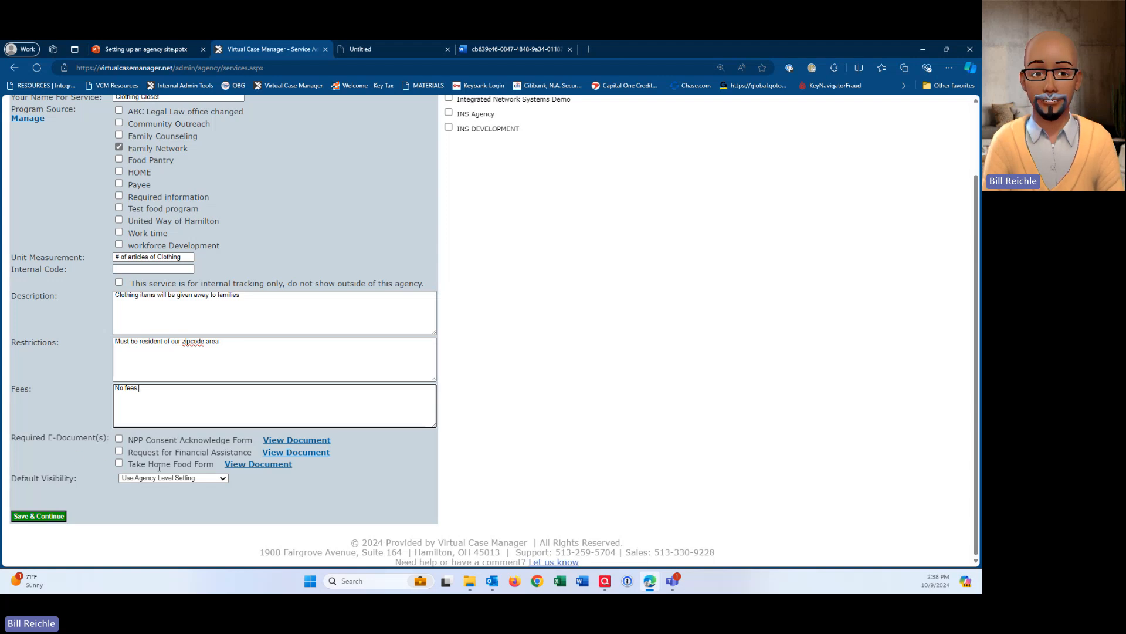
pyautogui.click(41, 518)
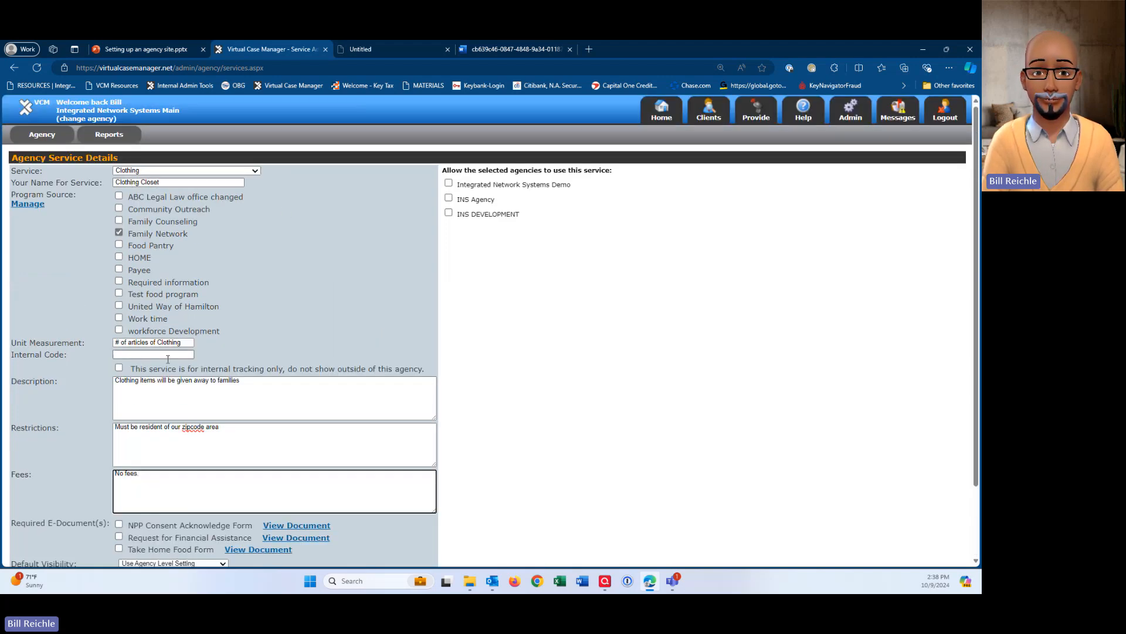
pyautogui.scroll(-2, 84, 420)
pyautogui.click(37, 516)
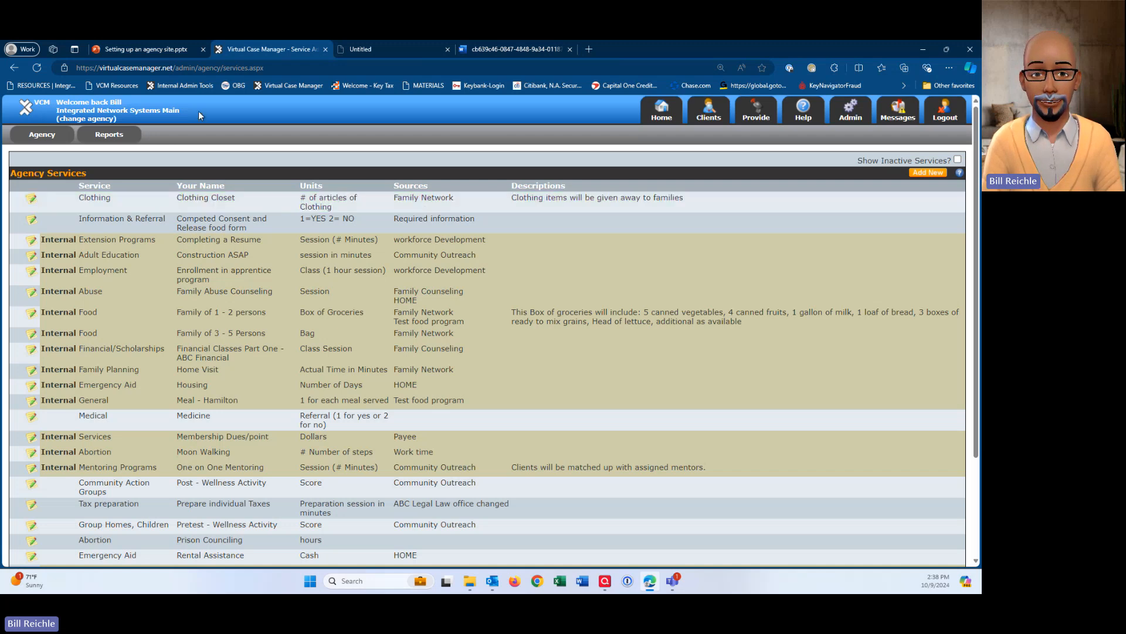
# Switch to the "Setting up an agency site" PowerPoint presentation and show slide 26 on the Agency Service Details form
pyautogui.click(134, 49)
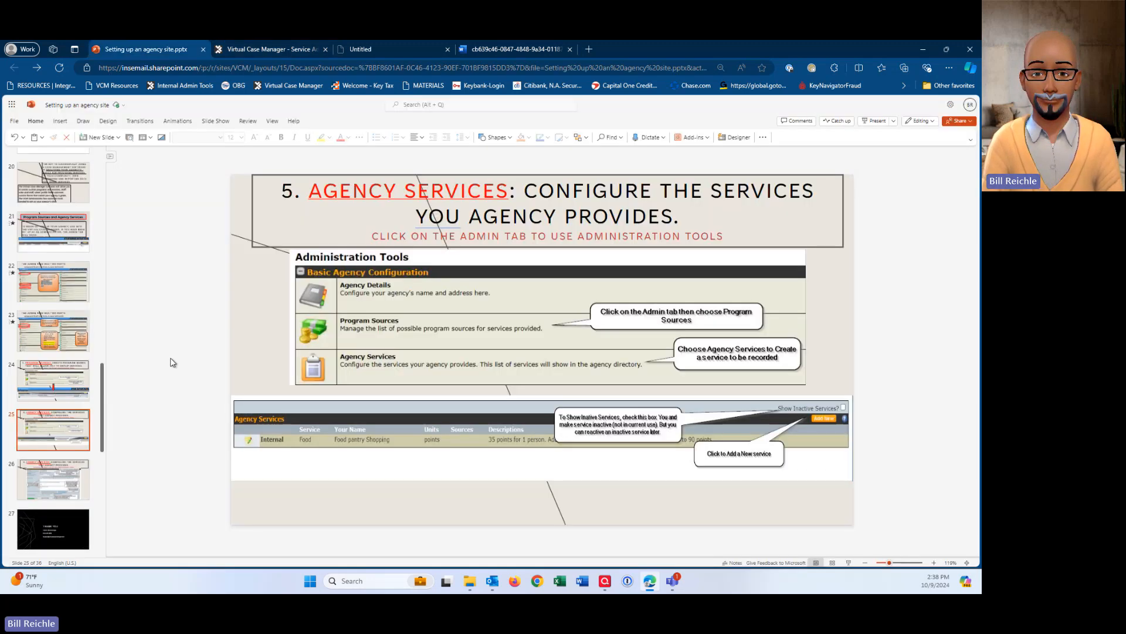
pyautogui.click(55, 488)
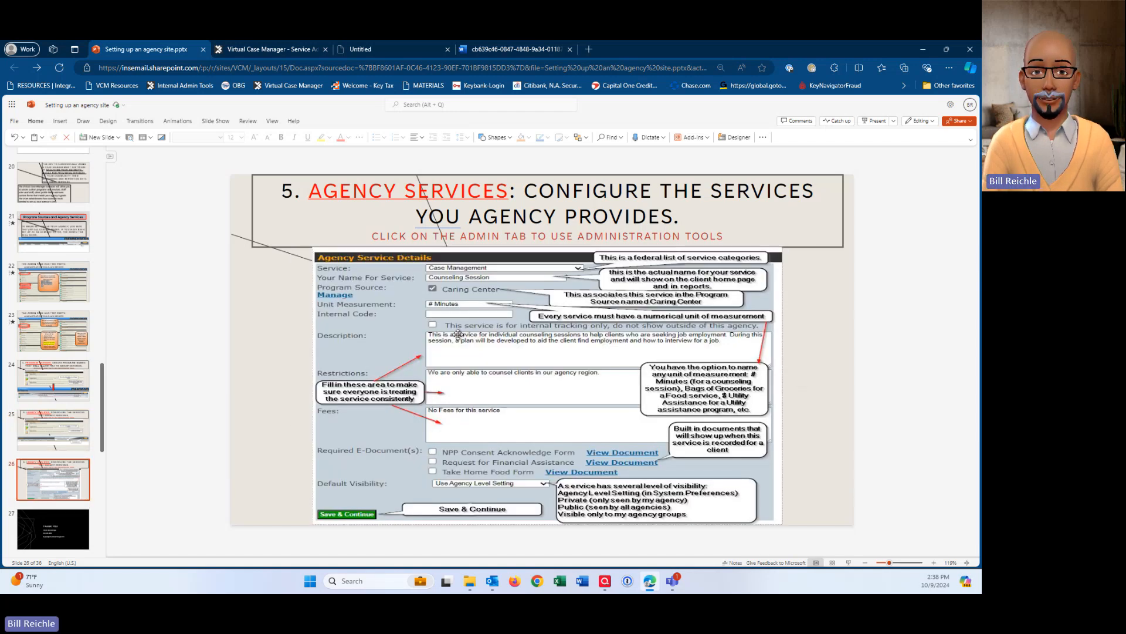